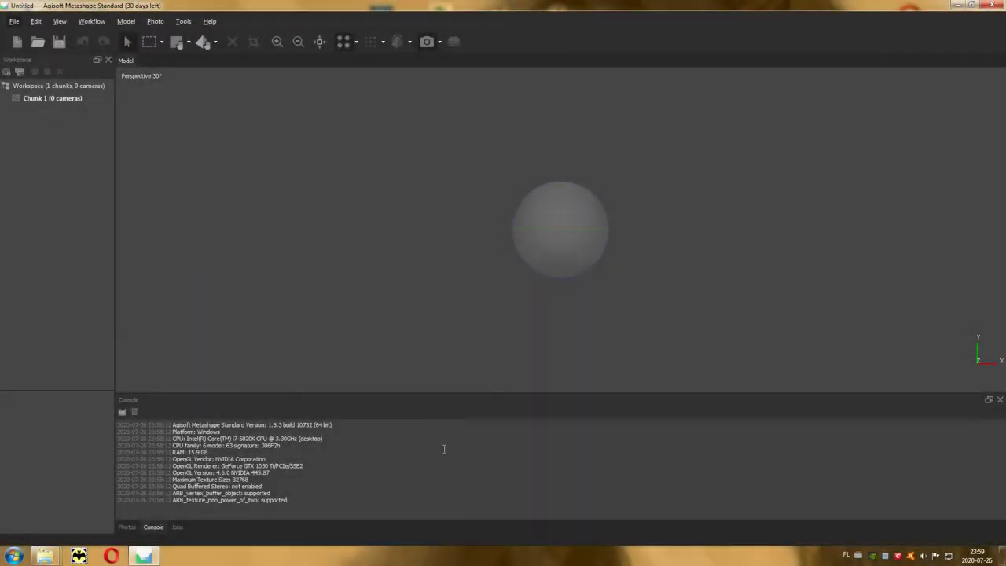
# - In Preferences, enable the GeForce GTX 1050 Ti and CPU use during GPU-accelerated processing
pyautogui.click(189, 25)
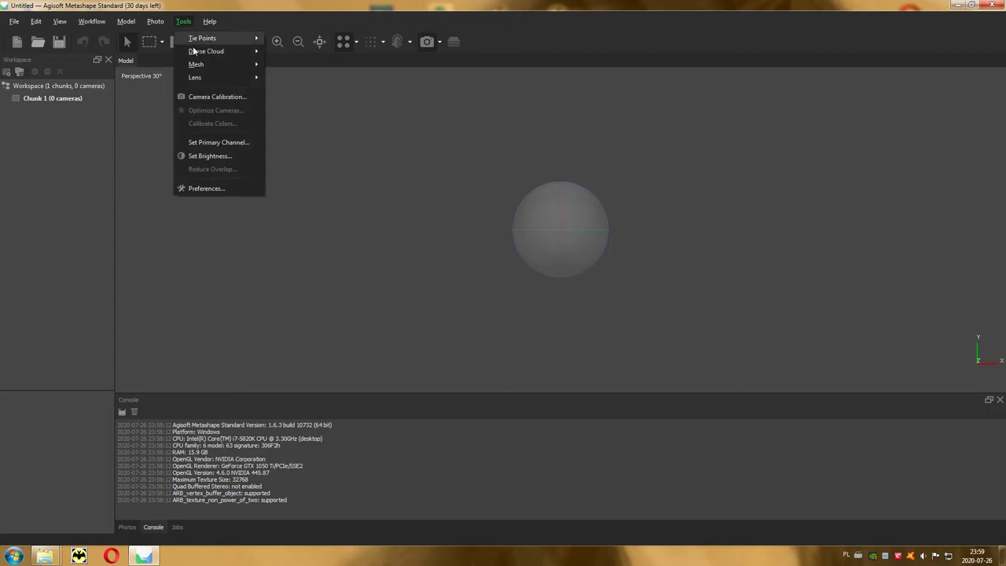
pyautogui.click(226, 191)
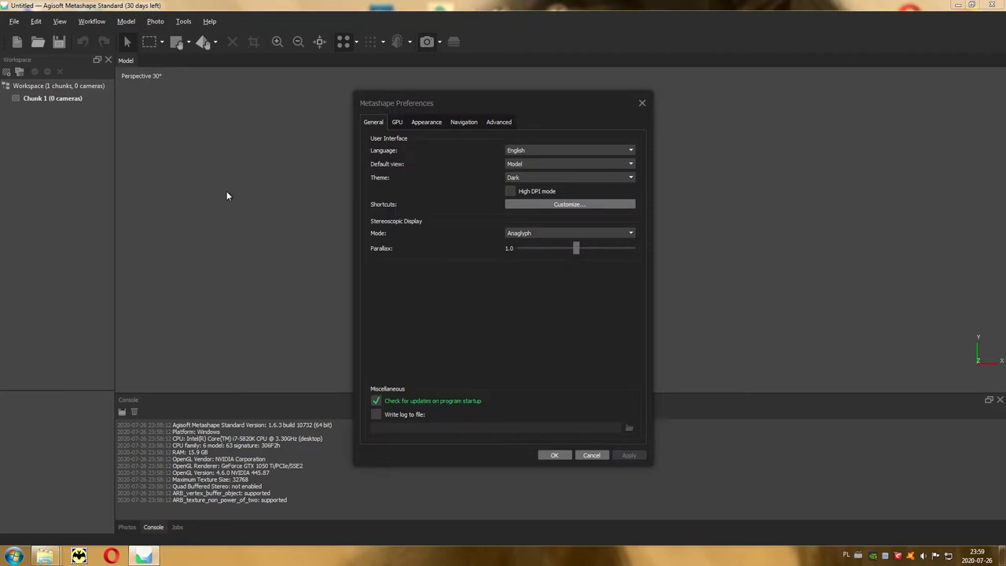
pyautogui.click(397, 124)
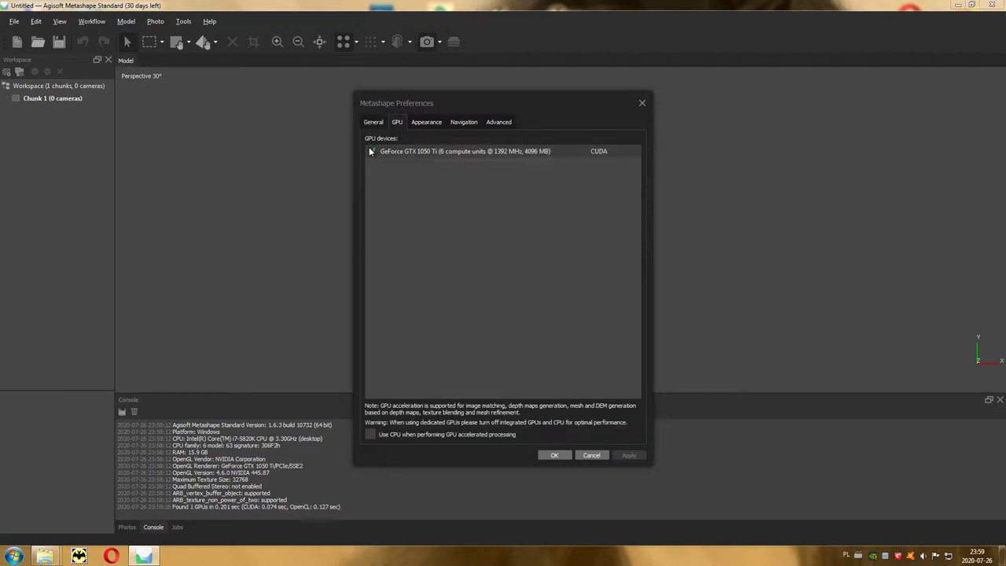
pyautogui.click(373, 150)
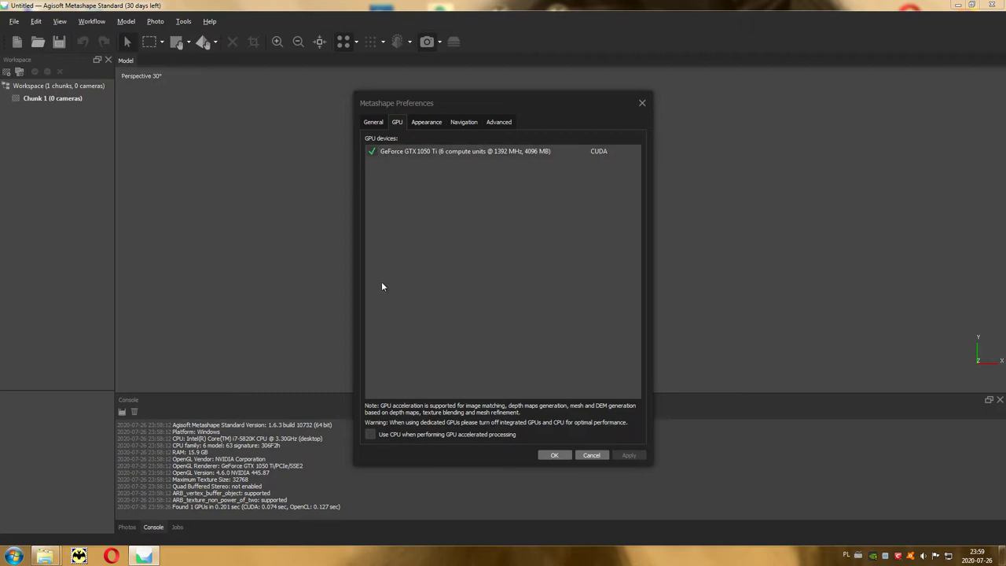
pyautogui.click(371, 435)
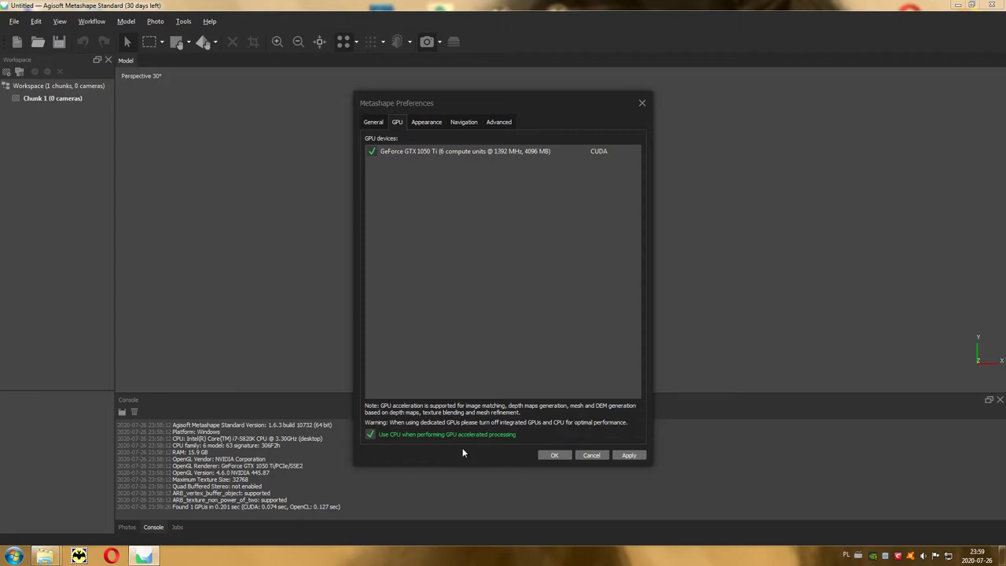
pyautogui.click(552, 455)
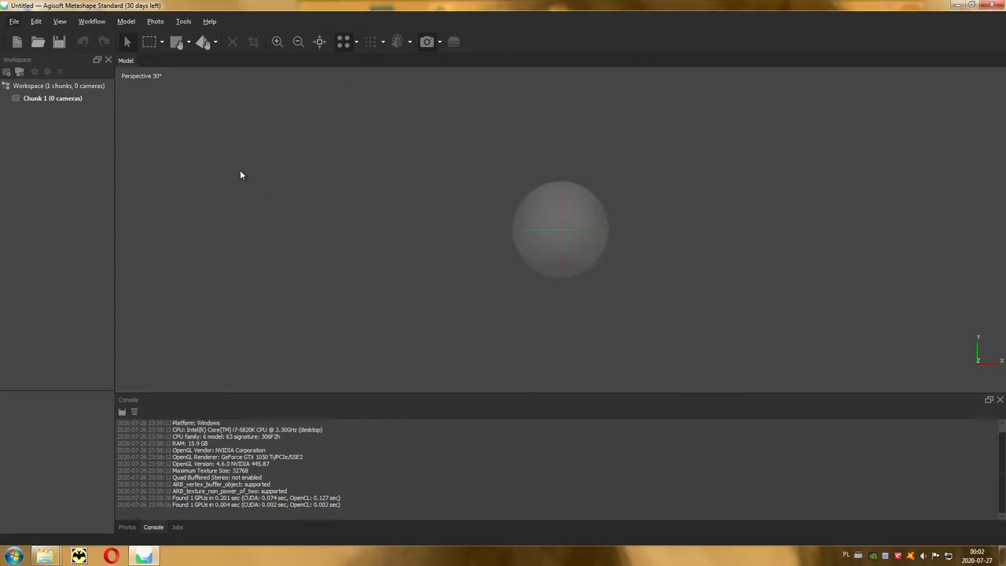
# - Add all 33 DNG photos from the dngScan folder to Chunk 1 and check their thumbnails
pyautogui.click(88, 25)
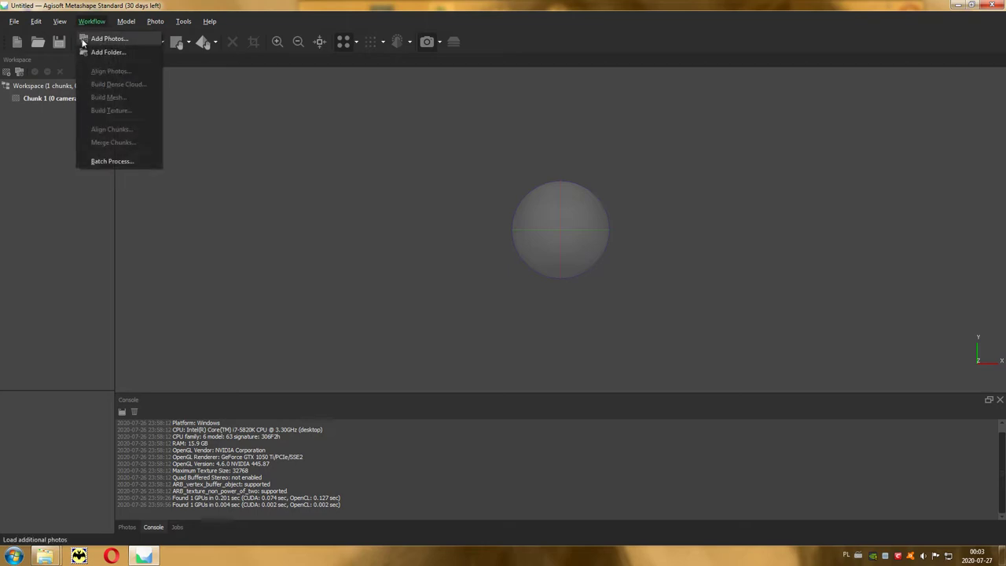
pyautogui.click(137, 39)
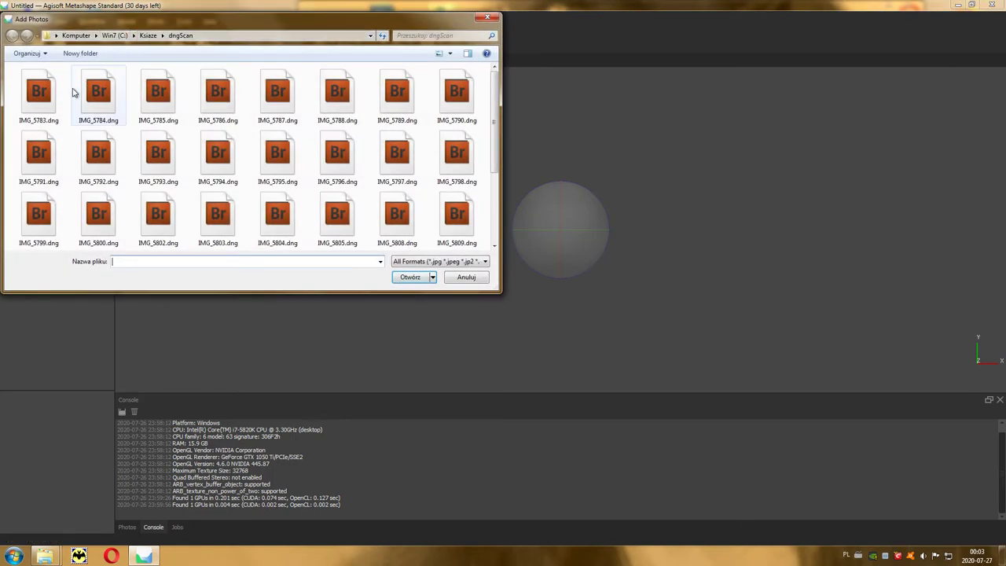
pyautogui.click(38, 94)
pyautogui.click(92, 100)
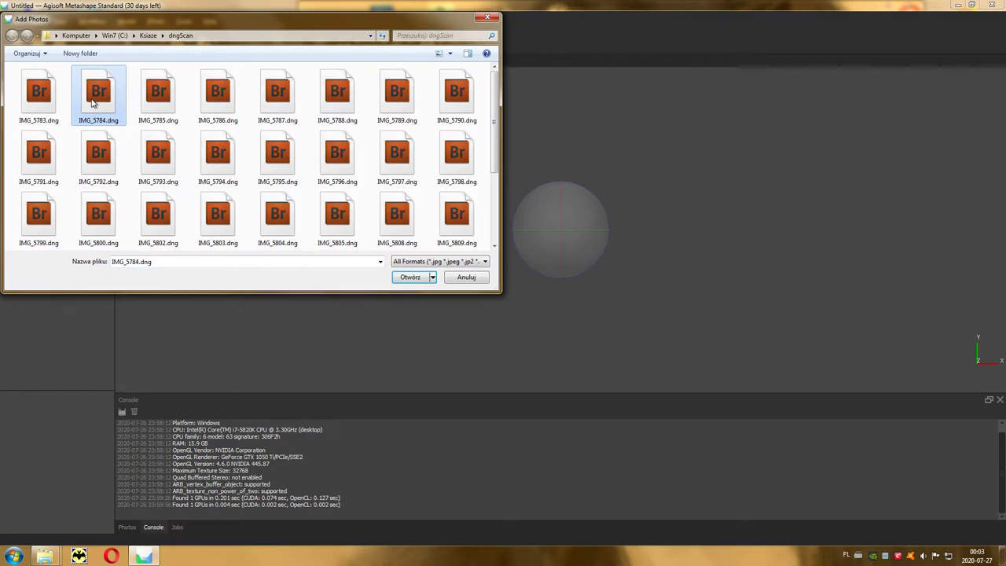
pyautogui.hotkey('ctrl', 'a')
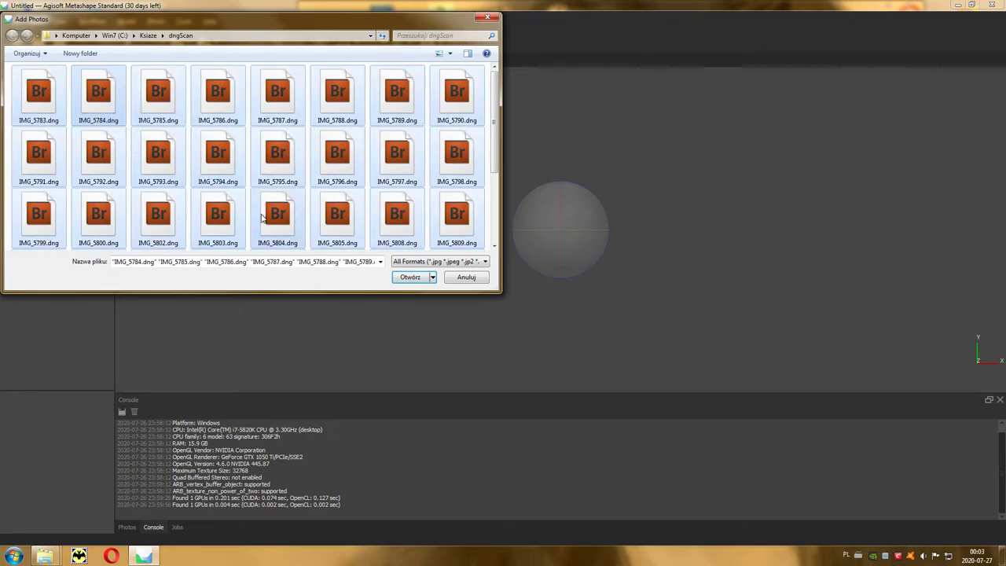
pyautogui.click(410, 277)
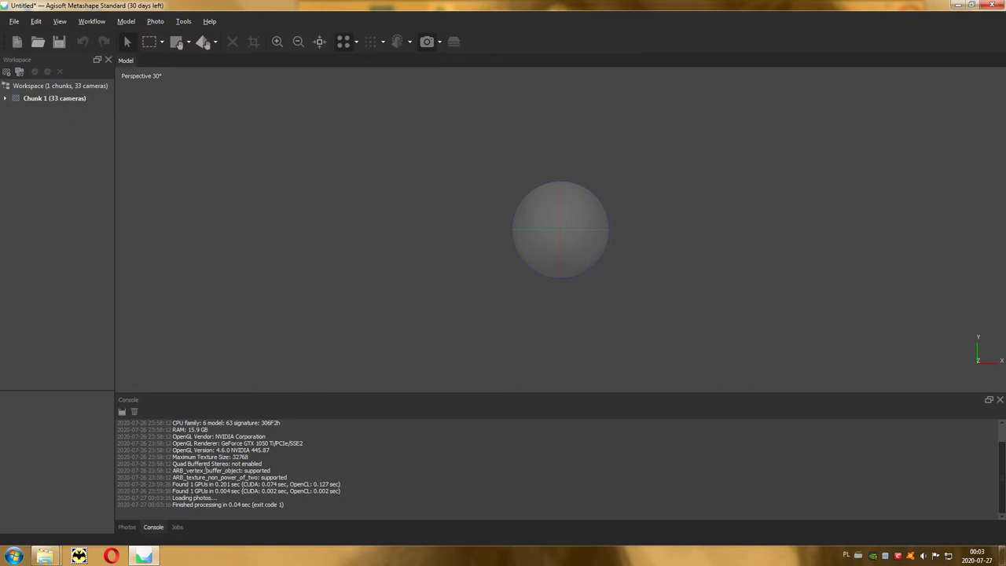
pyautogui.click(125, 531)
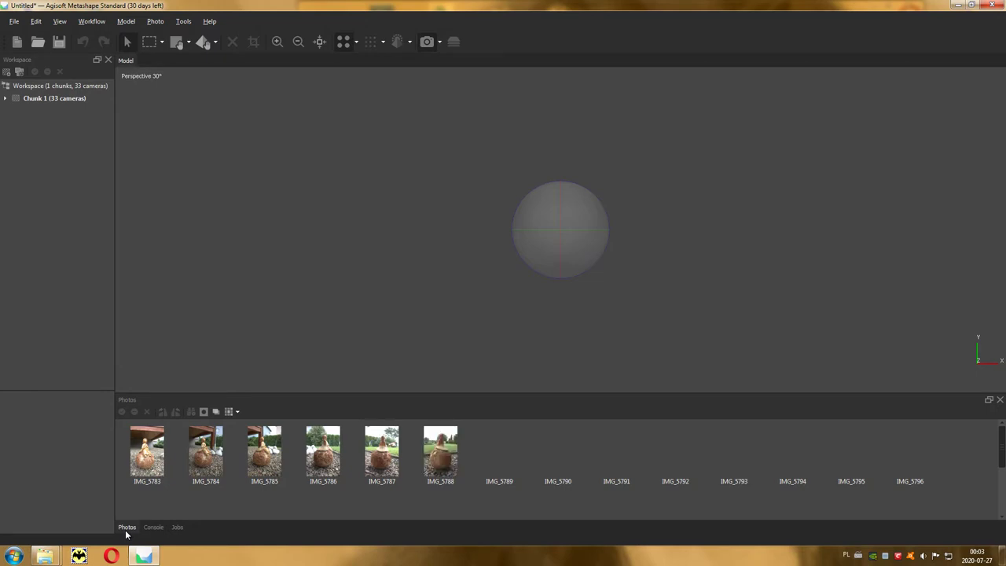
pyautogui.click(153, 527)
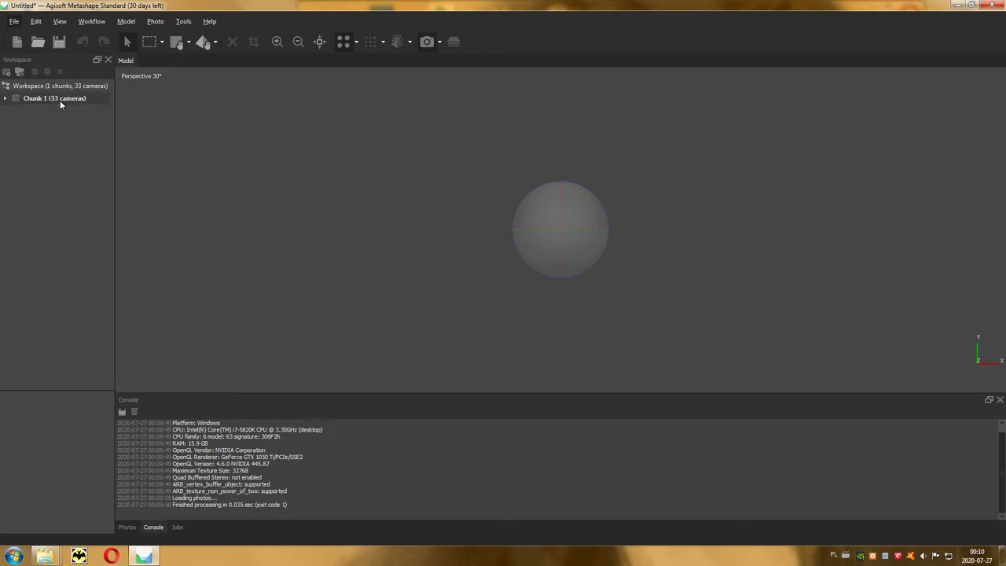
# - Align the 33 cameras in Chunk 1 at Medium accuracy with Generic preselection
pyautogui.click(5, 99)
pyautogui.click(17, 111)
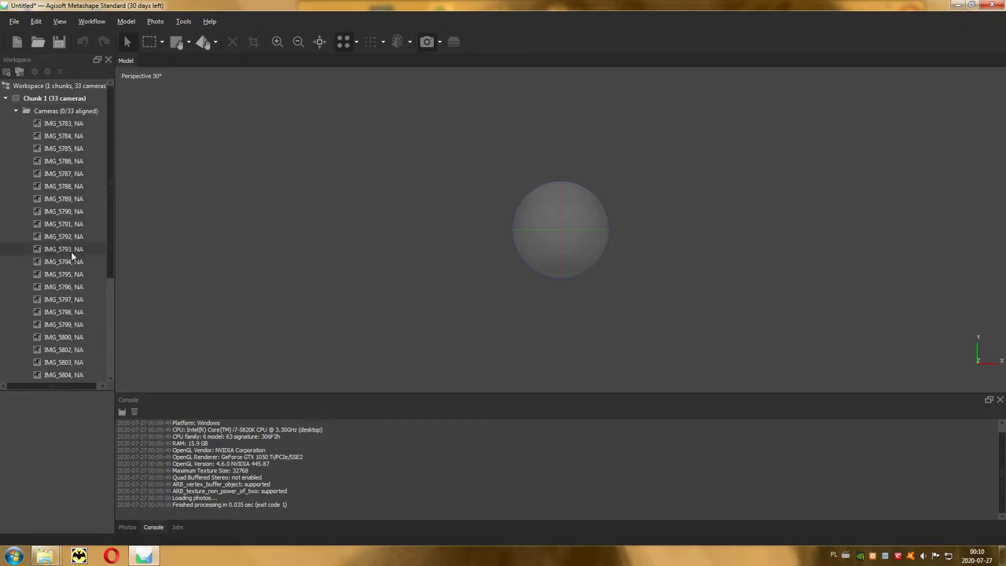
pyautogui.click(94, 21)
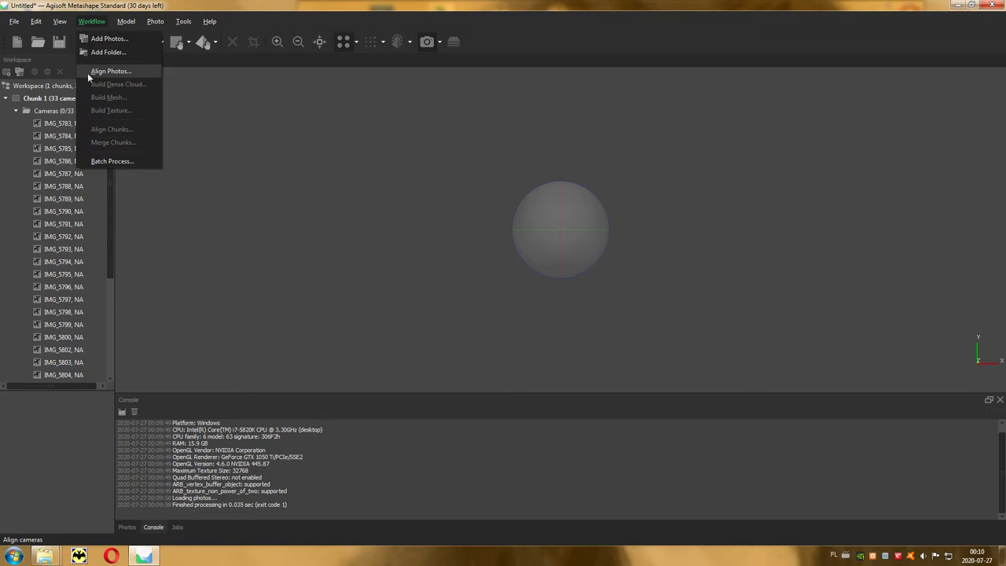
pyautogui.click(131, 77)
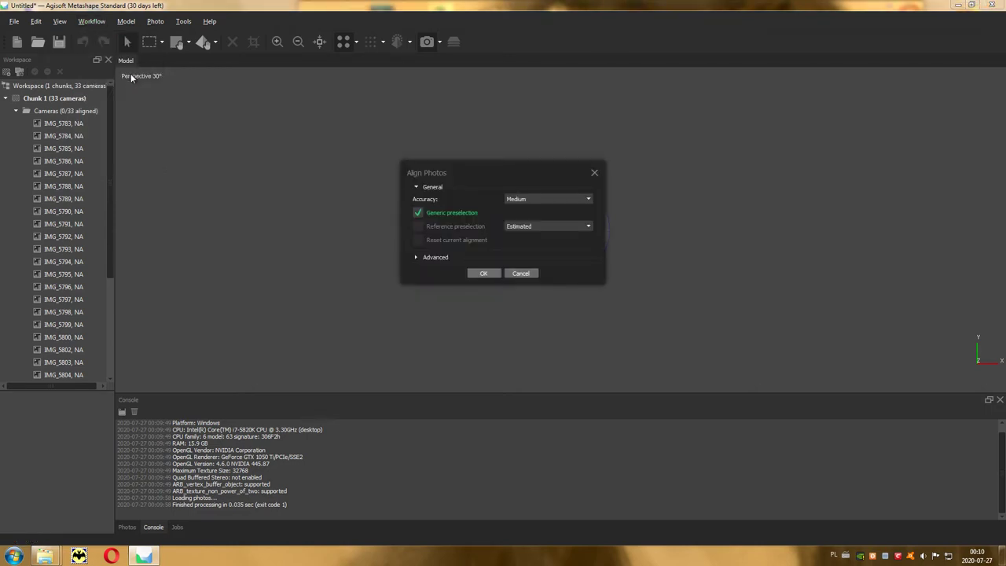
pyautogui.click(518, 199)
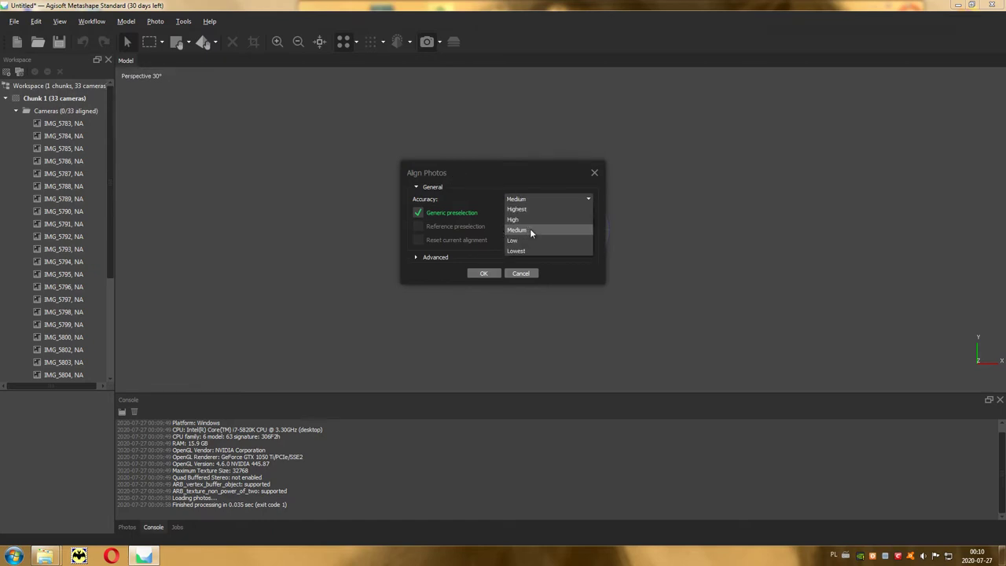
pyautogui.click(530, 230)
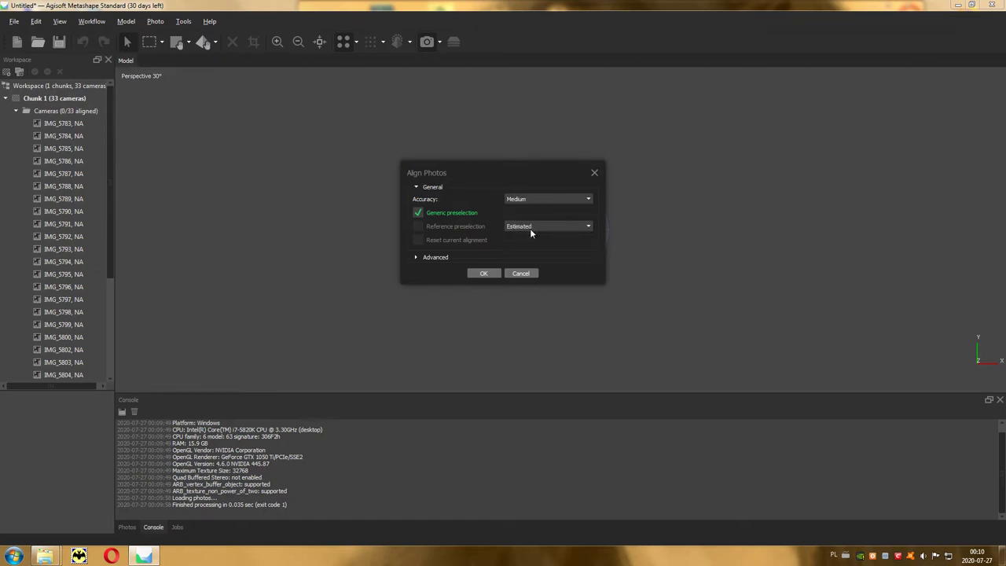
pyautogui.click(496, 275)
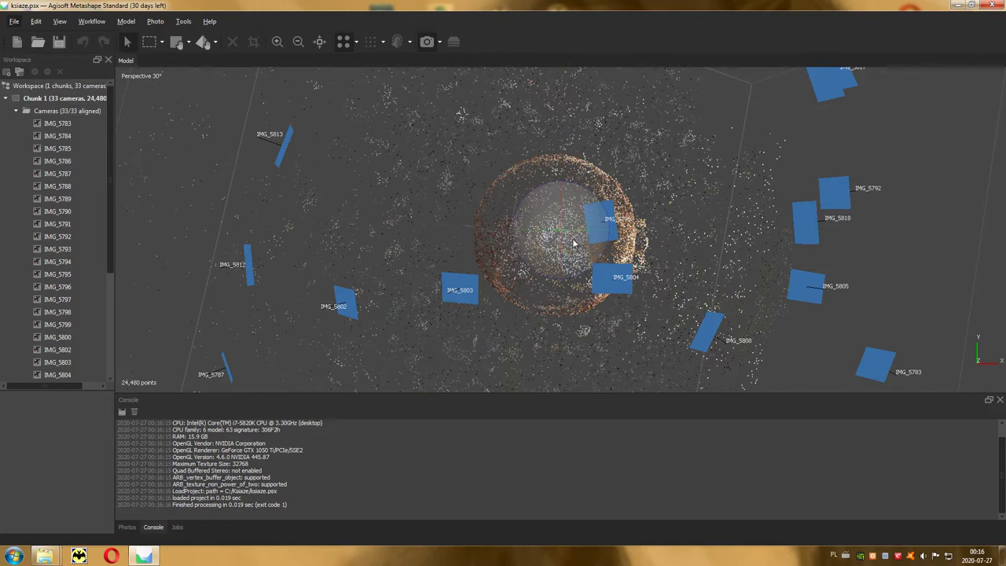
# - Orbit and zoom out to see the 24,480-point sparse cloud ringed by all 33 cameras
pyautogui.moveTo(558, 197)
pyautogui.mouseDown()
pyautogui.moveTo(561, 233)
pyautogui.moveTo(578, 212)
pyautogui.moveTo(579, 235)
pyautogui.moveTo(550, 225)
pyautogui.moveTo(539, 190)
pyautogui.moveTo(565, 217)
pyautogui.moveTo(636, 170)
pyautogui.mouseUp()
pyautogui.scroll(-2, 635, 166)
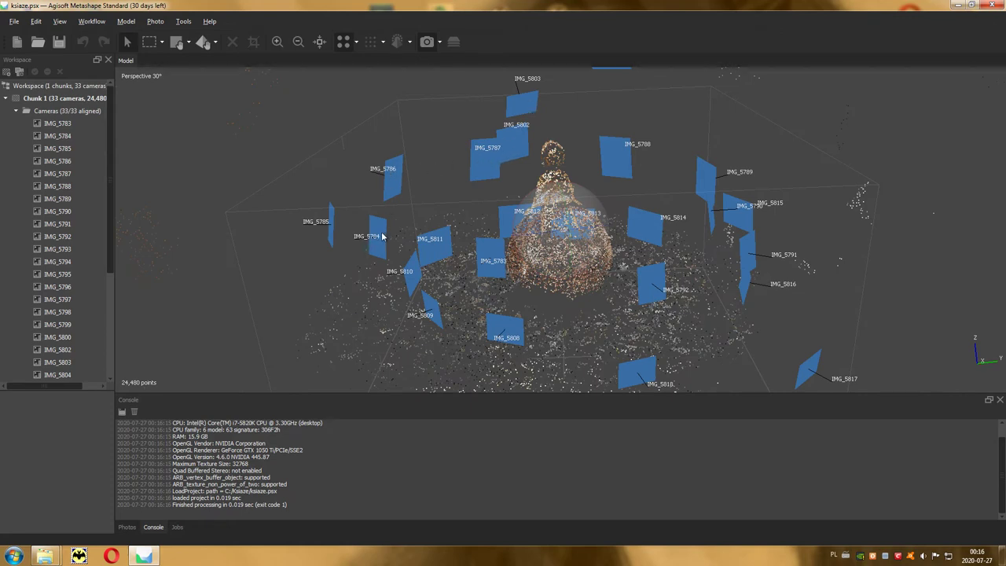
pyautogui.click(131, 532)
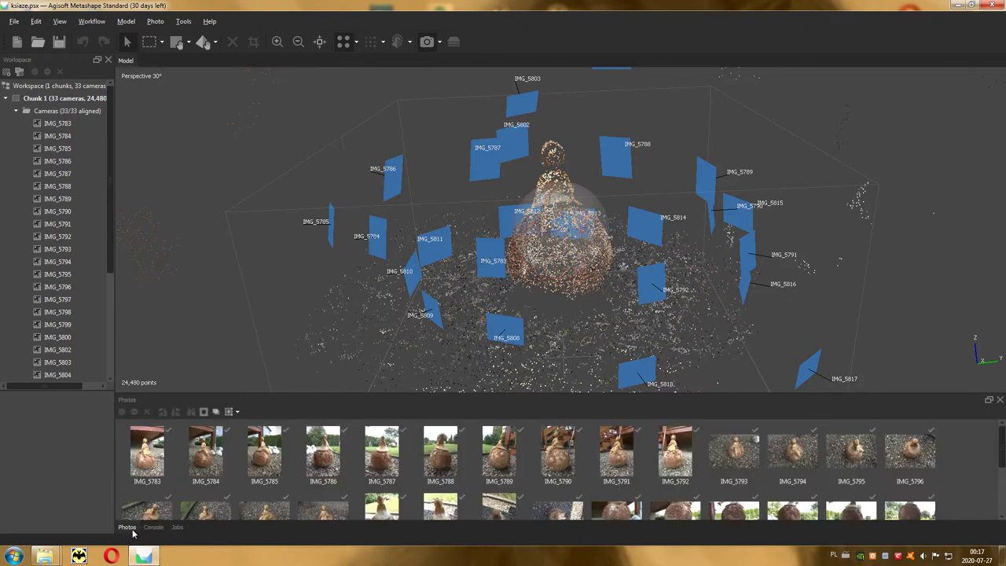
pyautogui.click(377, 454)
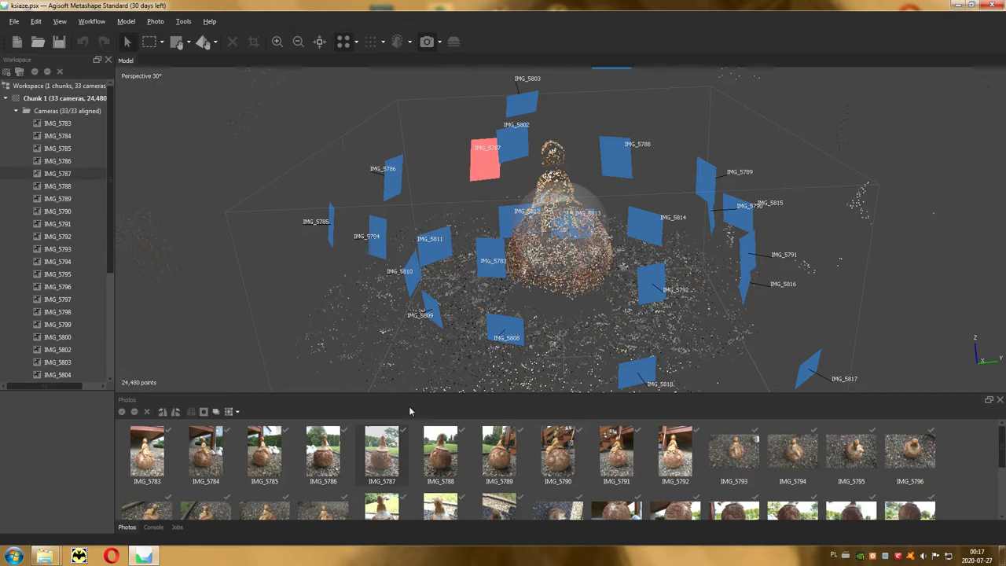
pyautogui.rightClick(381, 468)
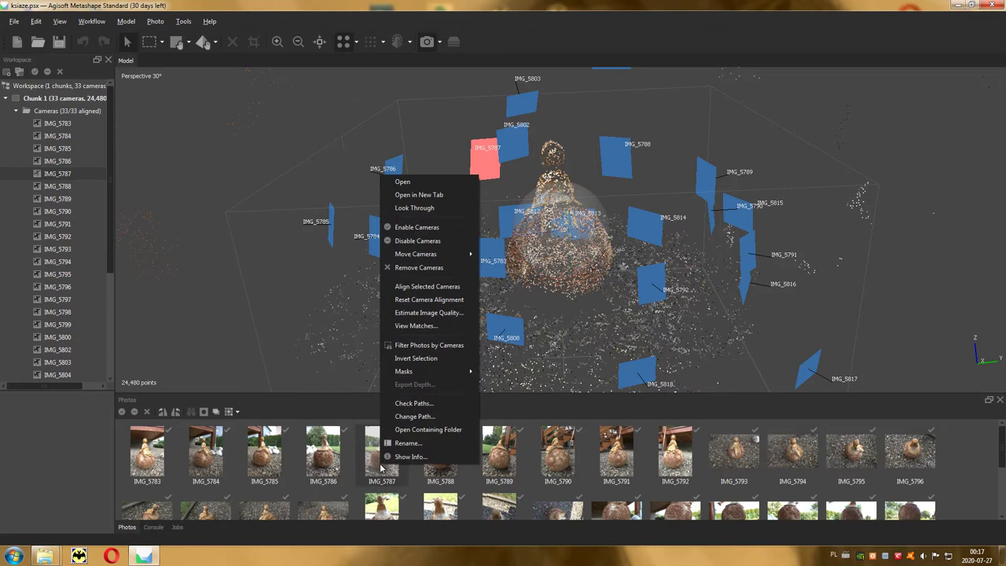
pyautogui.click(432, 210)
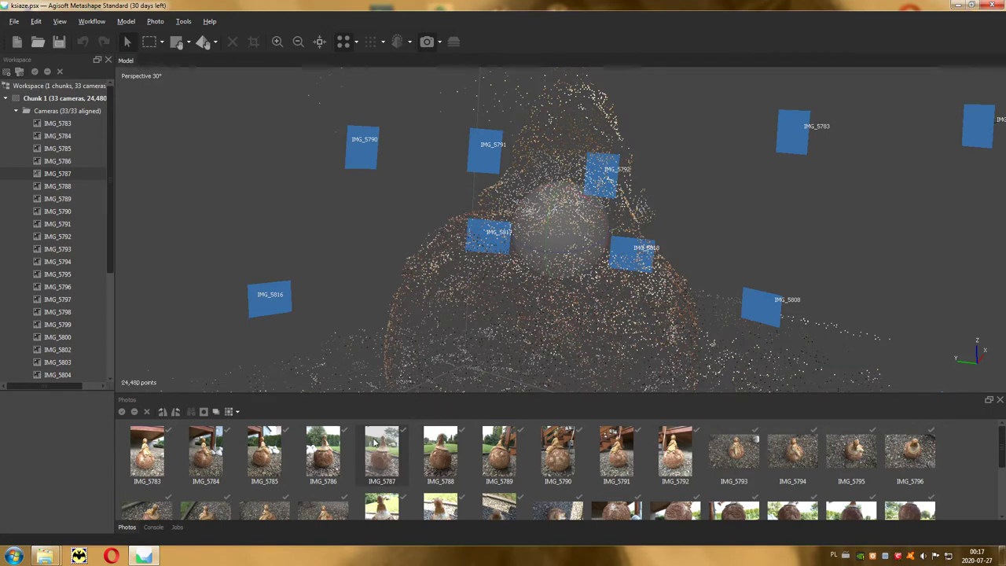
pyautogui.click(733, 449)
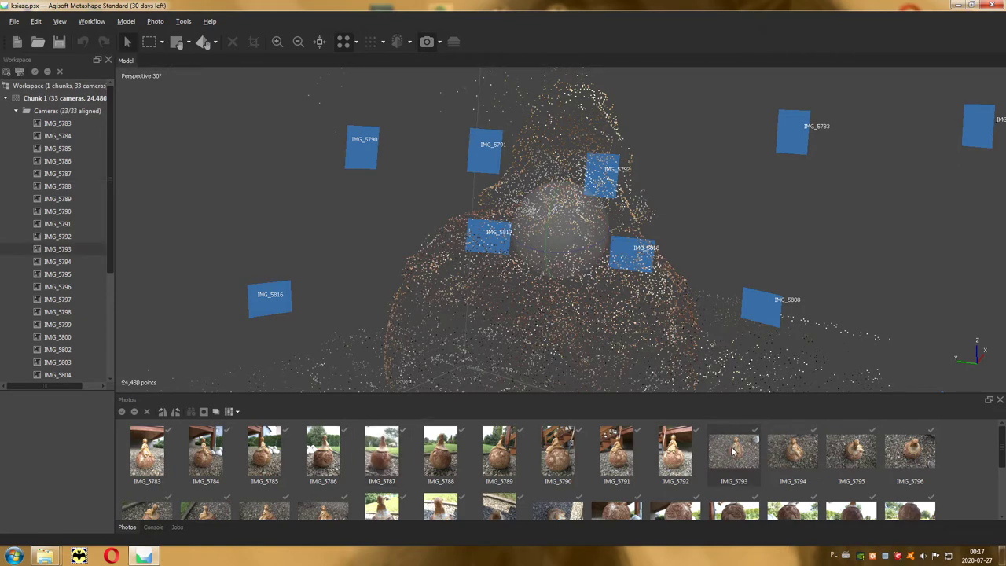
pyautogui.scroll(-2, 650, 302)
pyautogui.scroll(-2, 650, 303)
pyautogui.scroll(-3, 649, 304)
pyautogui.scroll(-2, 663, 215)
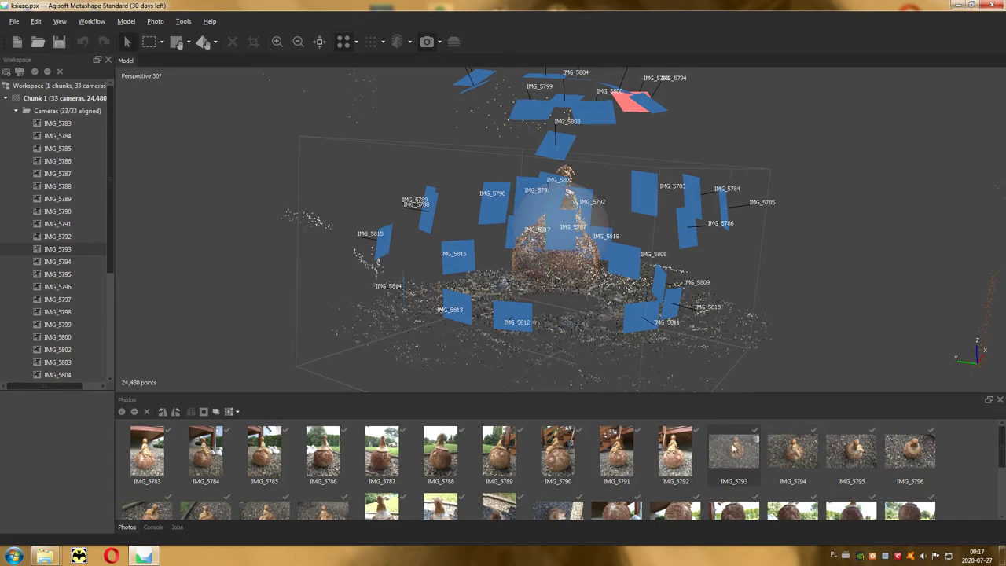
pyautogui.rightClick(732, 449)
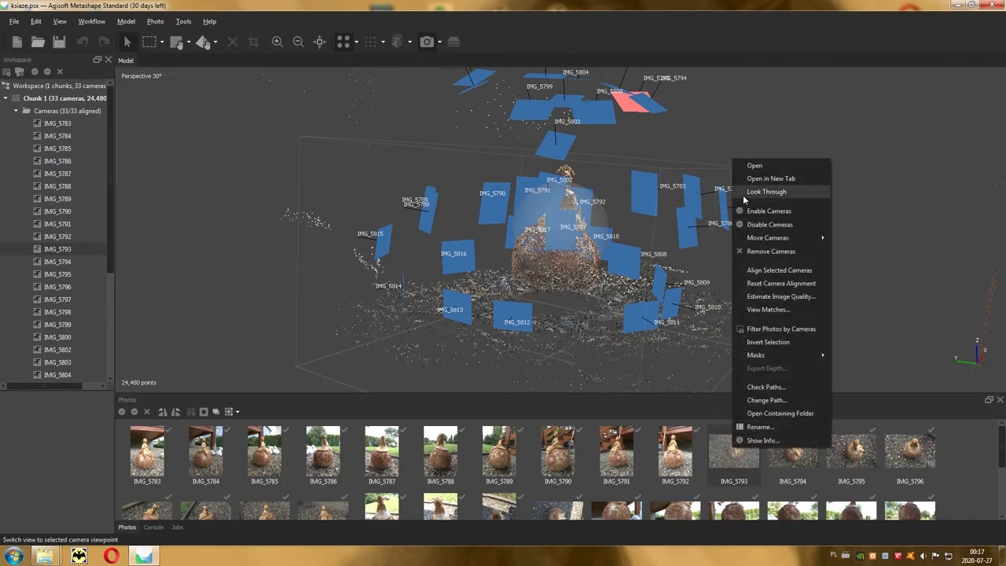
pyautogui.click(770, 193)
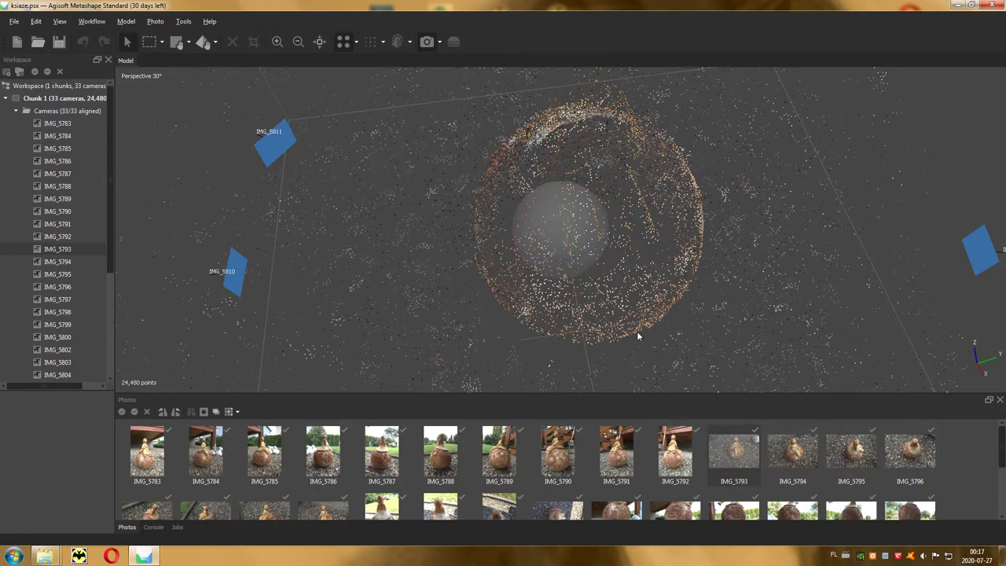
pyautogui.scroll(-3, 621, 267)
pyautogui.moveTo(605, 249)
pyautogui.mouseDown()
pyautogui.moveTo(607, 194)
pyautogui.moveTo(595, 196)
pyautogui.mouseUp()
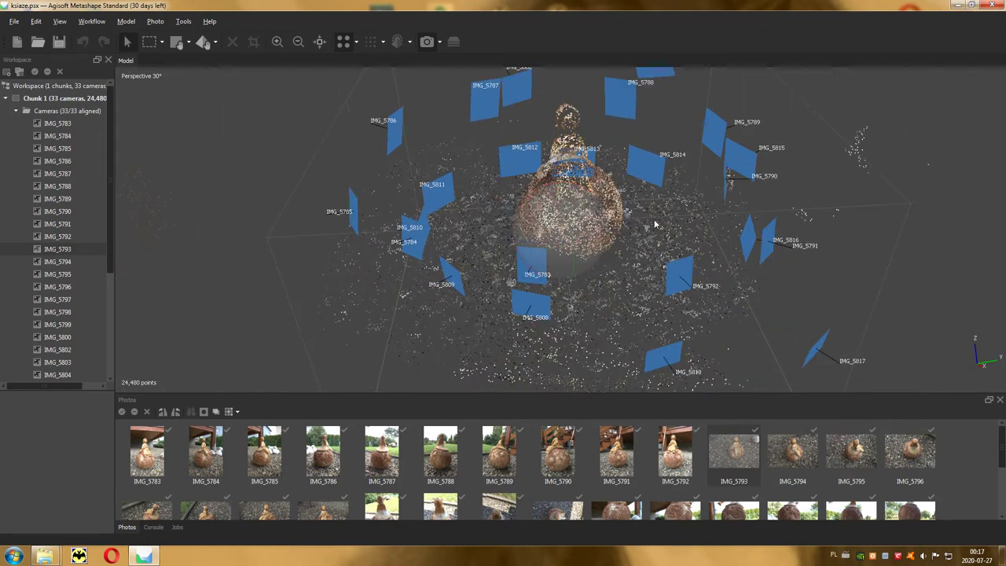
pyautogui.click(153, 527)
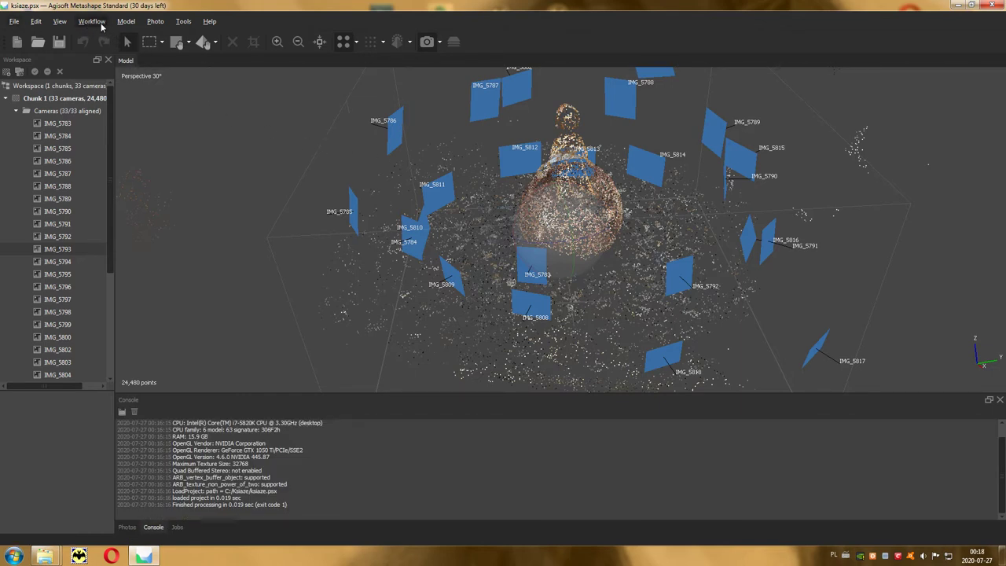
# - Build a Medium-quality dense cloud with Aggressive depth filtering from the aligned photos
pyautogui.click(87, 24)
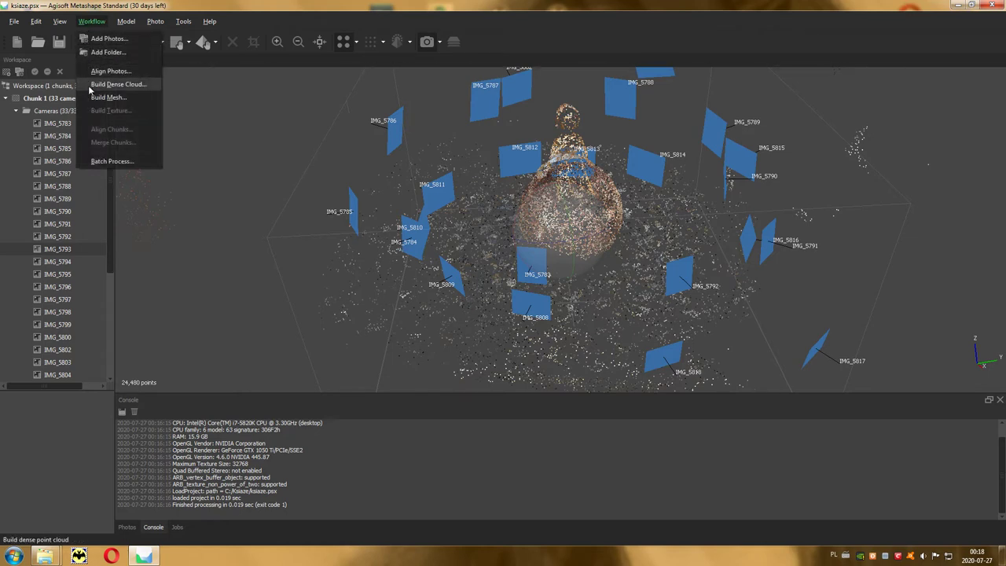
pyautogui.click(149, 93)
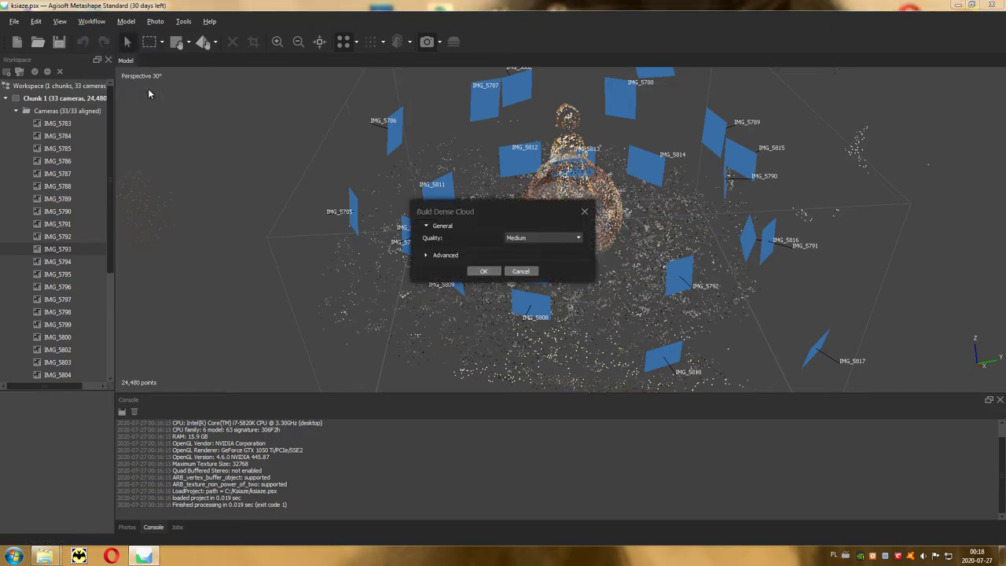
pyautogui.click(530, 239)
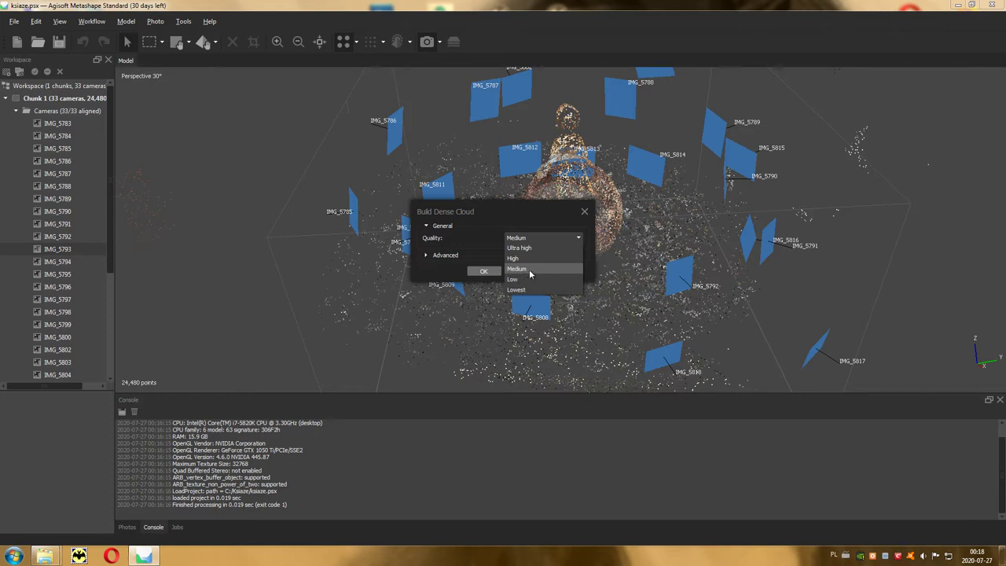
pyautogui.click(530, 273)
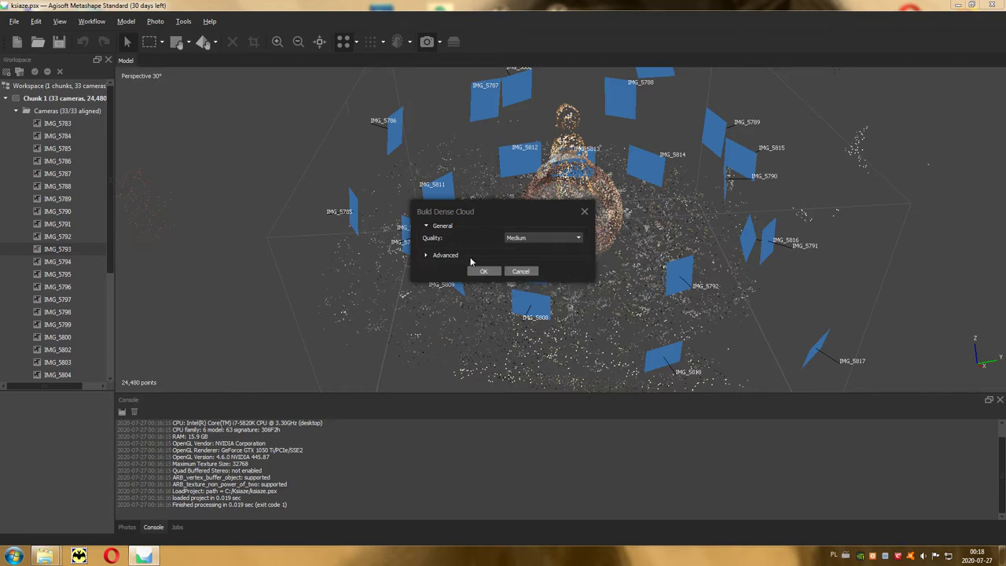
pyautogui.click(445, 255)
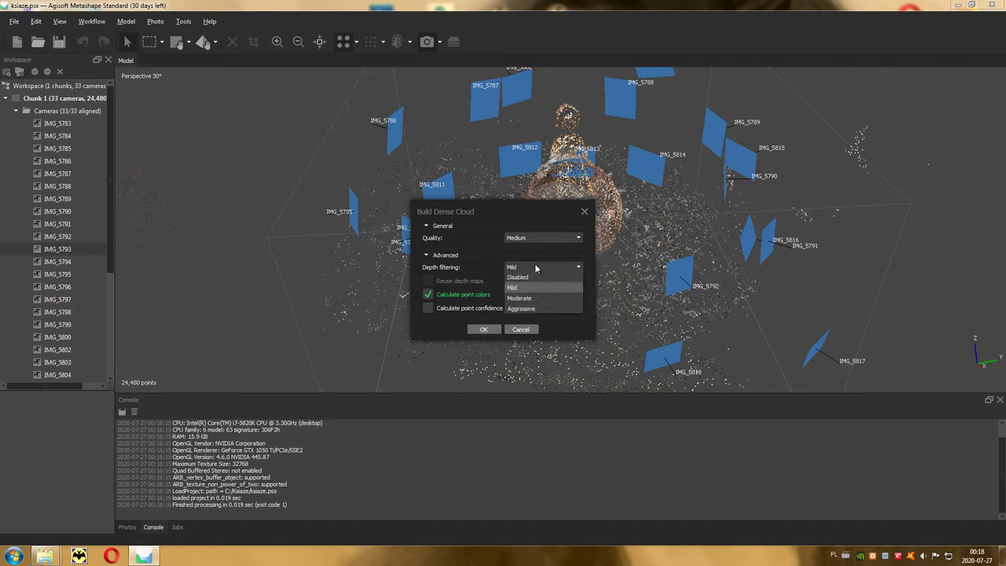
pyautogui.click(531, 310)
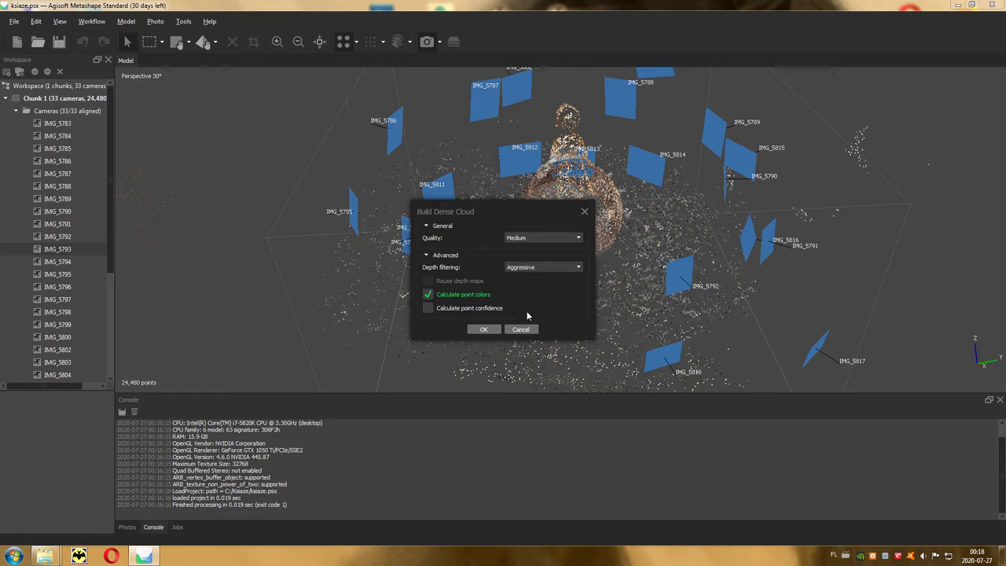
pyautogui.click(484, 329)
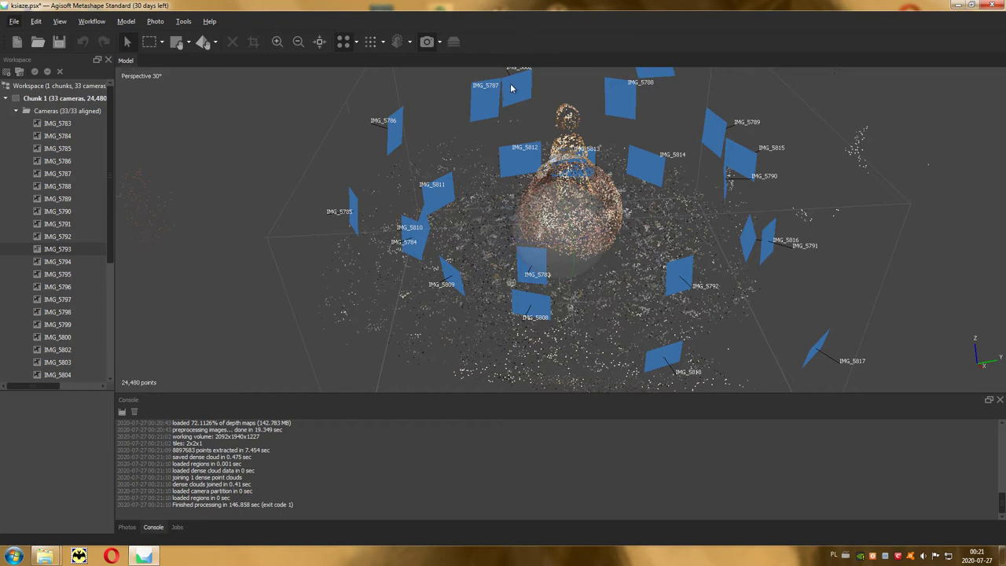
# - Hide the cameras, display the dense cloud, then zoom and orbit around the figurine
pyautogui.click(427, 43)
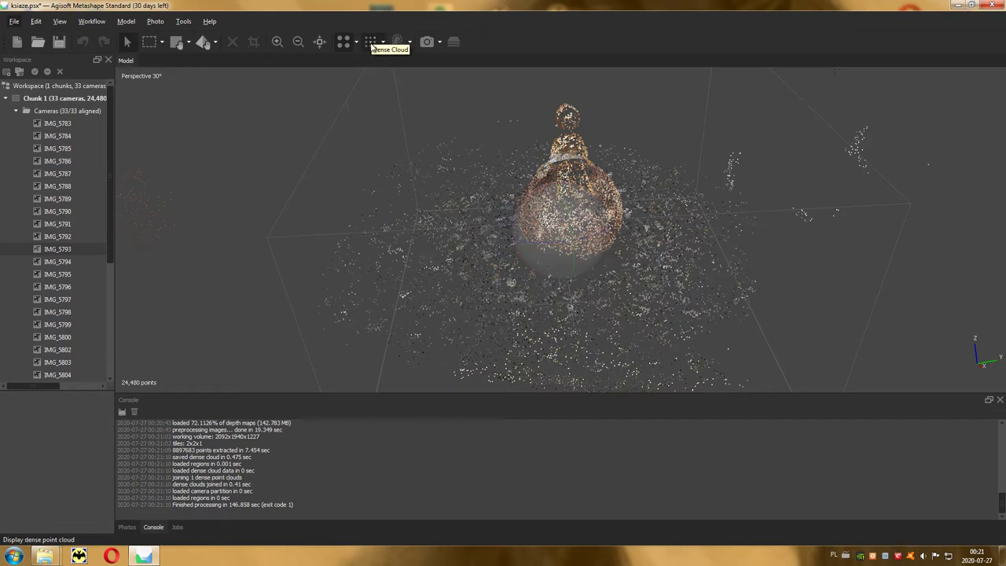
pyautogui.click(371, 43)
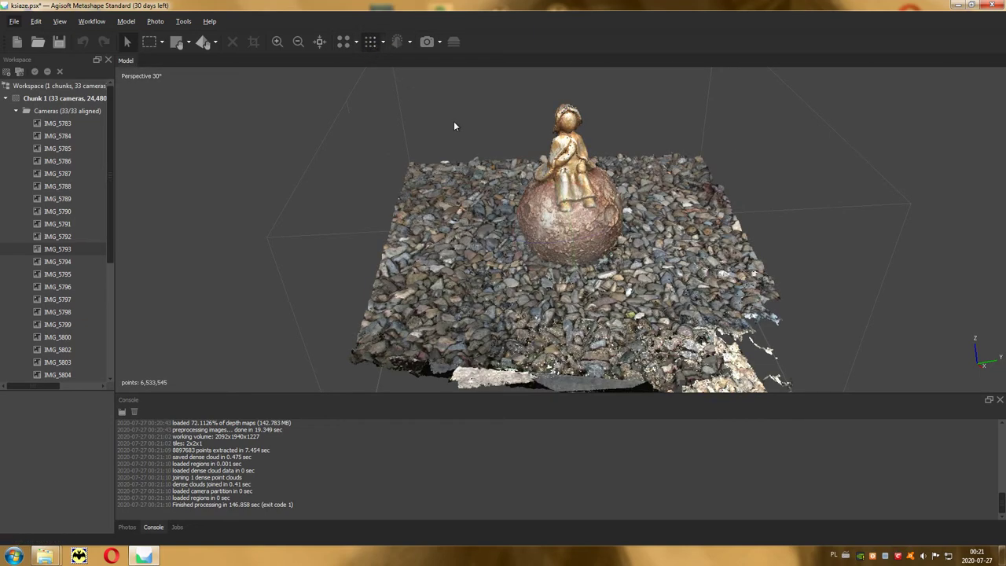
pyautogui.scroll(1, 579, 214)
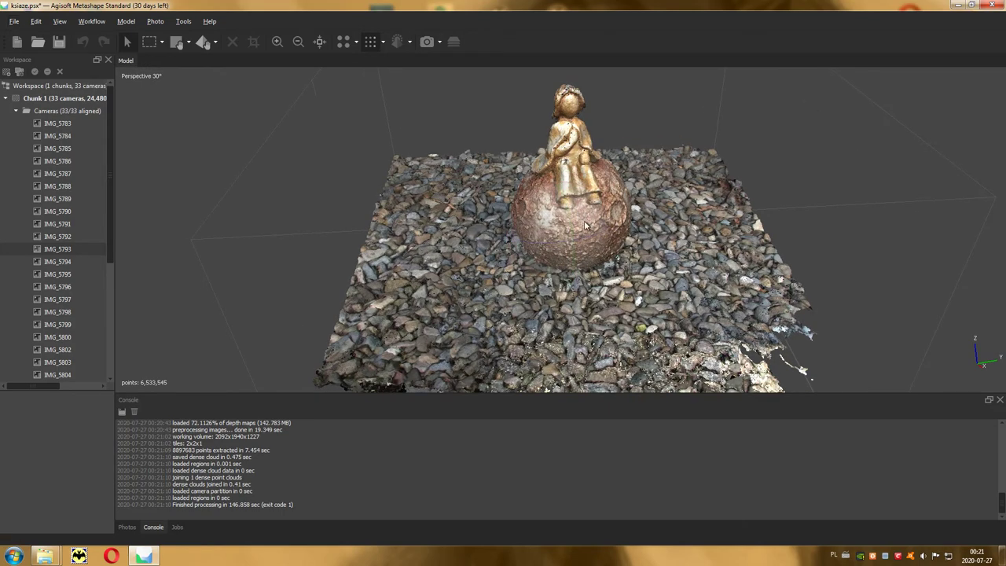
pyautogui.moveTo(579, 214)
pyautogui.mouseDown()
pyautogui.moveTo(553, 220)
pyautogui.moveTo(597, 242)
pyautogui.moveTo(738, 219)
pyautogui.moveTo(685, 205)
pyautogui.moveTo(490, 198)
pyautogui.moveTo(555, 189)
pyautogui.moveTo(573, 217)
pyautogui.moveTo(582, 138)
pyautogui.moveTo(553, 193)
pyautogui.mouseUp()
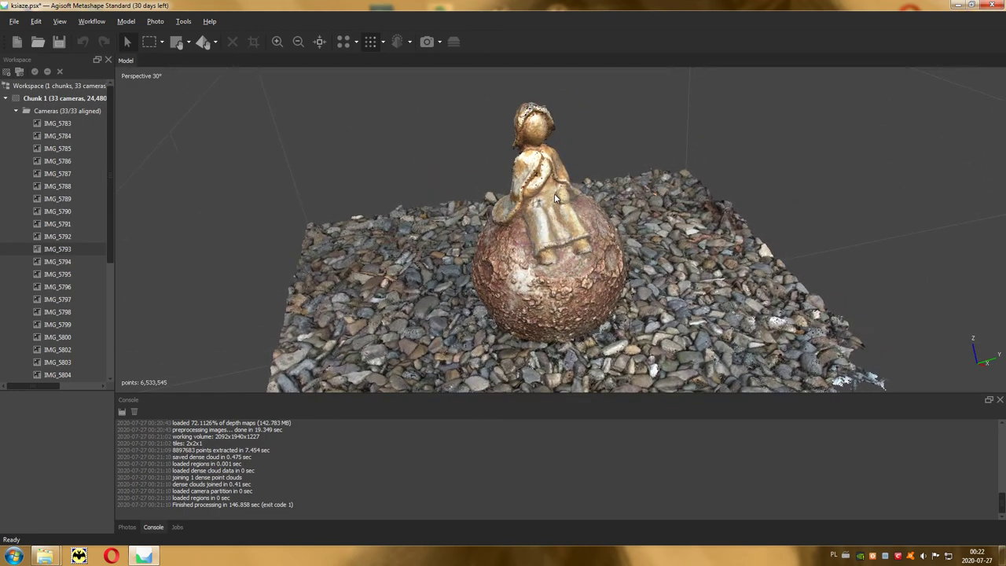
# - Build the mesh with the Medium face count of 435,562 faces
pyautogui.click(90, 25)
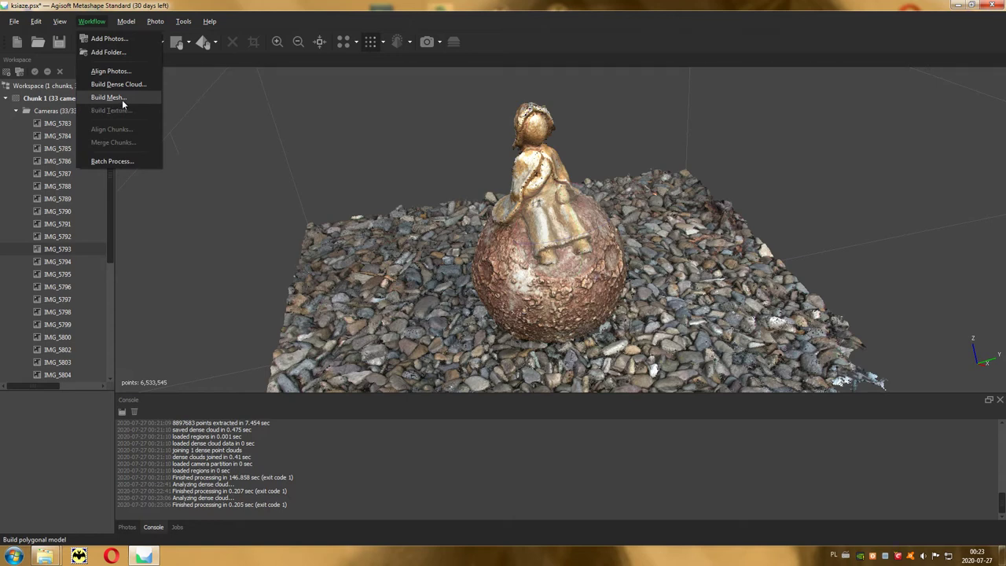
pyautogui.click(122, 99)
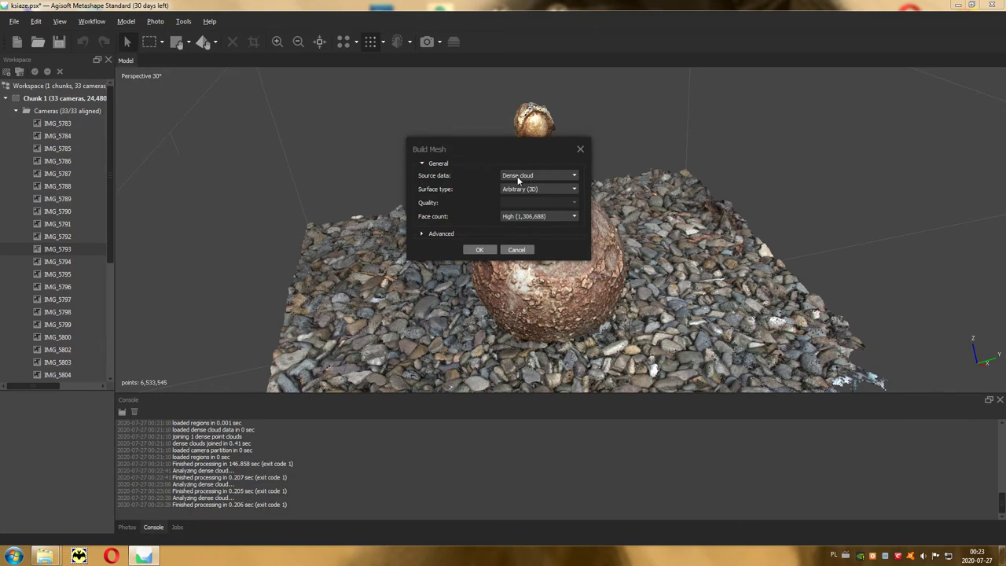
pyautogui.click(532, 220)
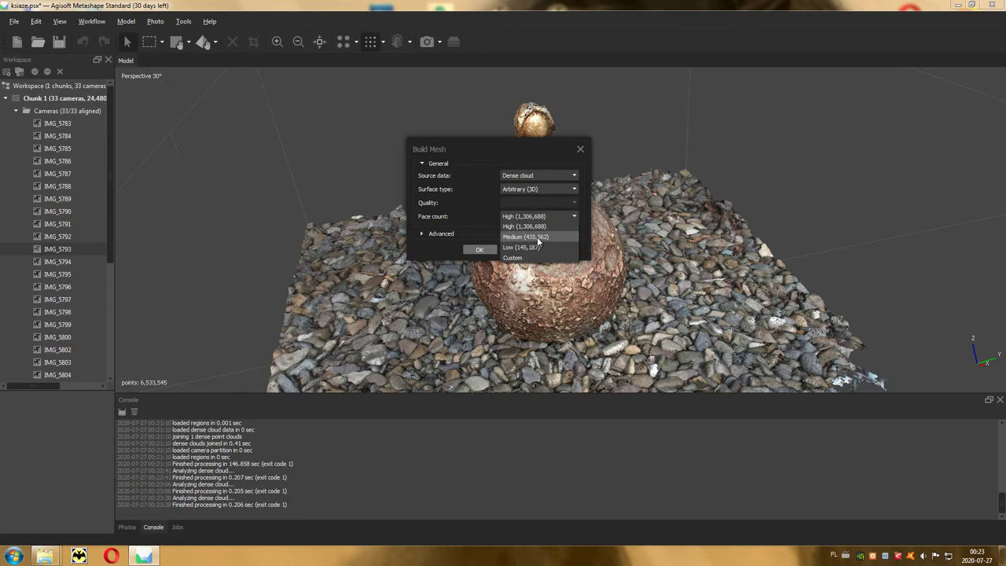
pyautogui.click(536, 236)
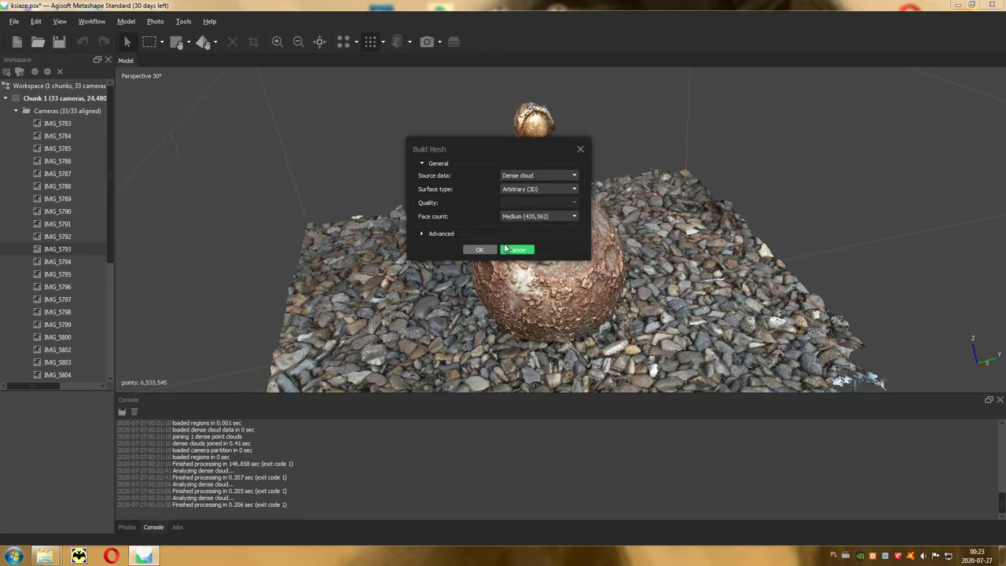
pyautogui.click(481, 249)
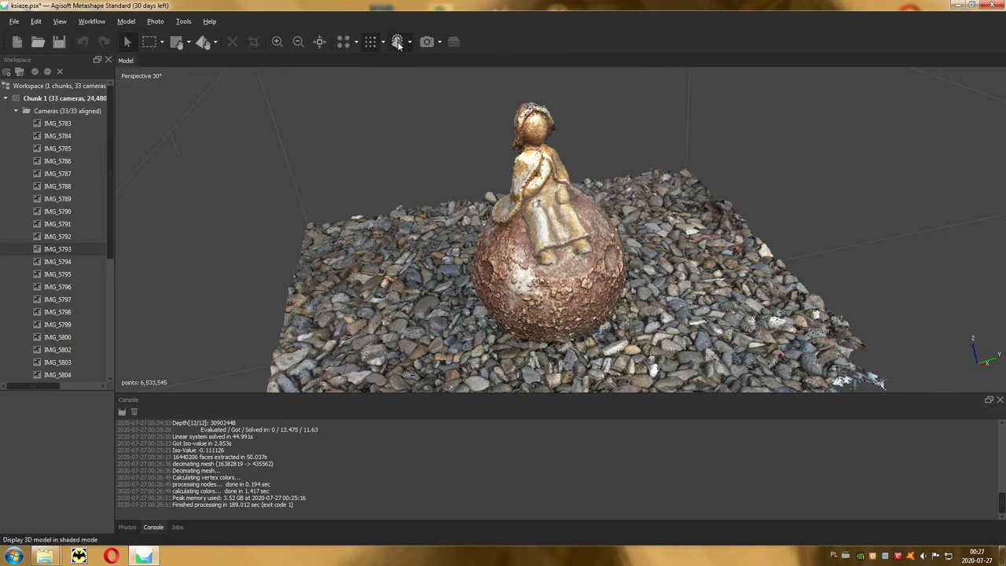
# - Display the mesh as Model Wireframe and zoom in to inspect it
pyautogui.click(410, 44)
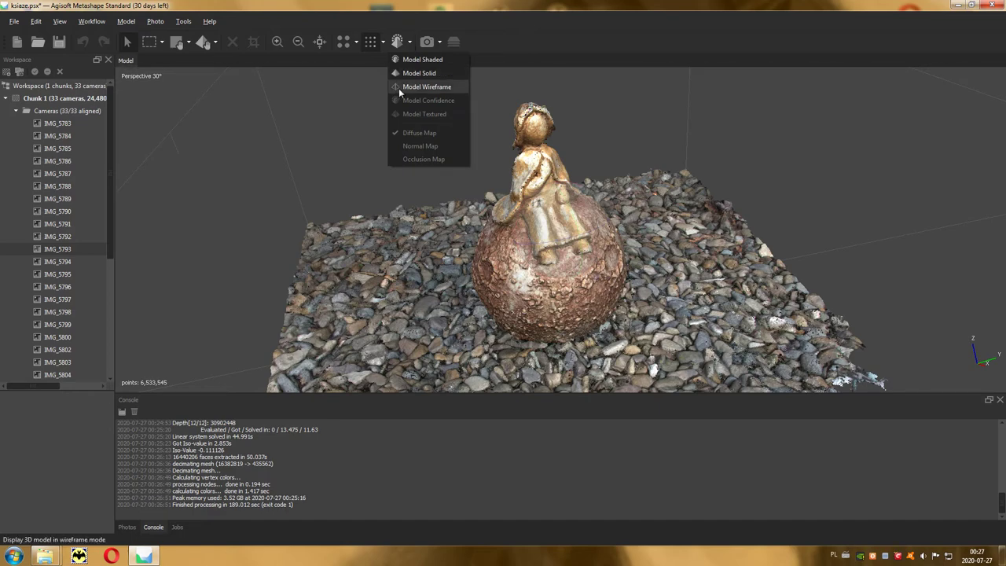
pyautogui.click(428, 88)
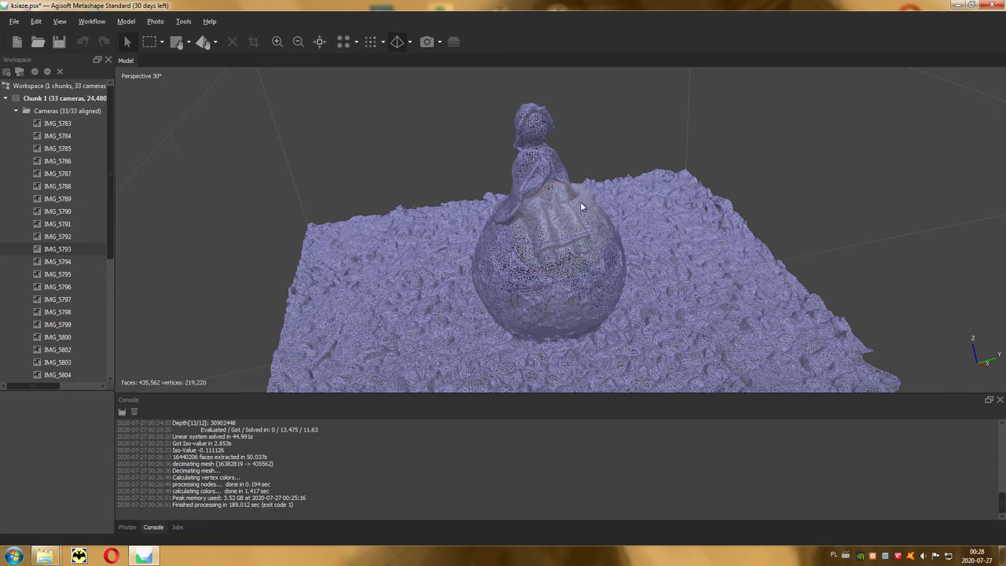
pyautogui.scroll(2, 540, 155)
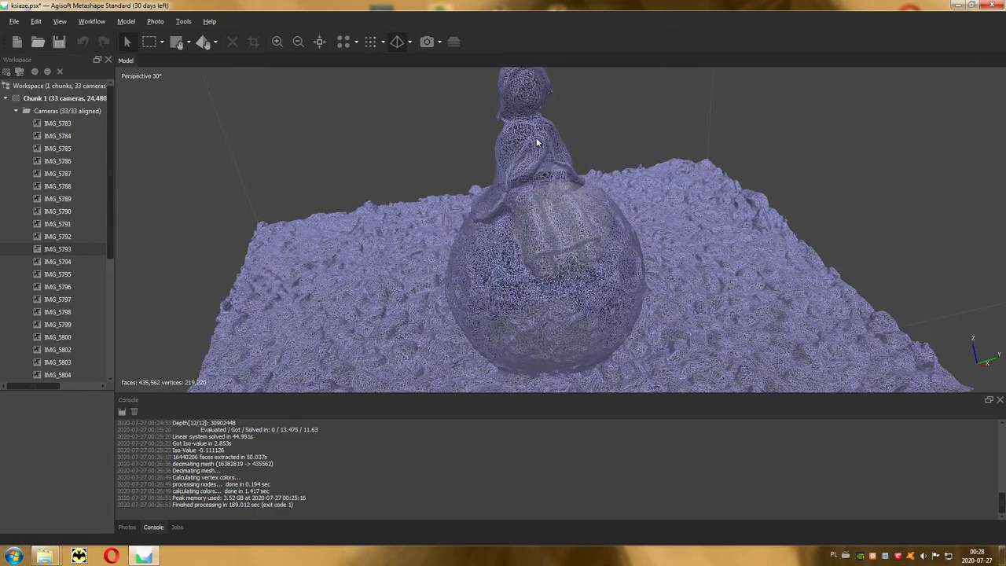
pyautogui.scroll(2, 537, 142)
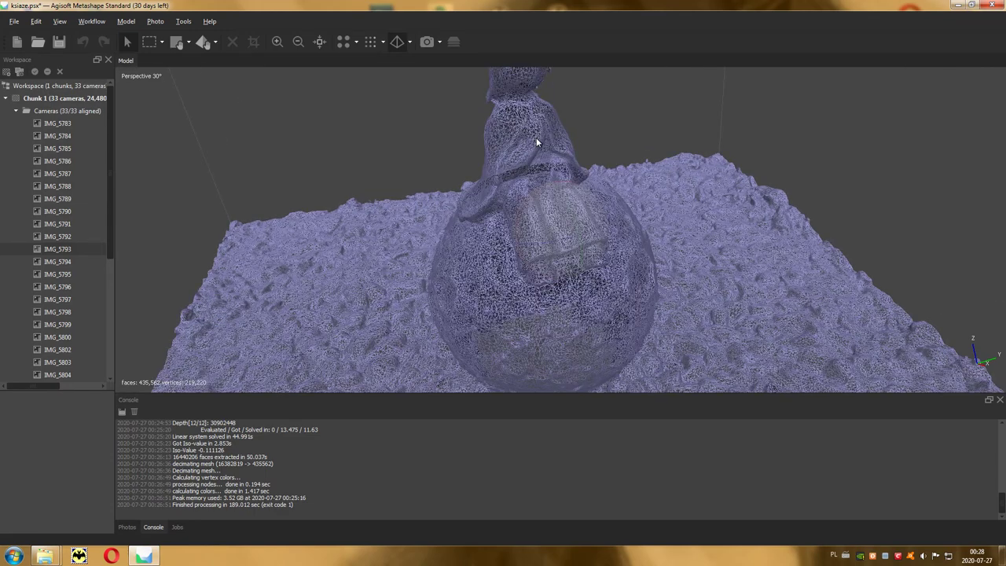
pyautogui.scroll(-2, 536, 142)
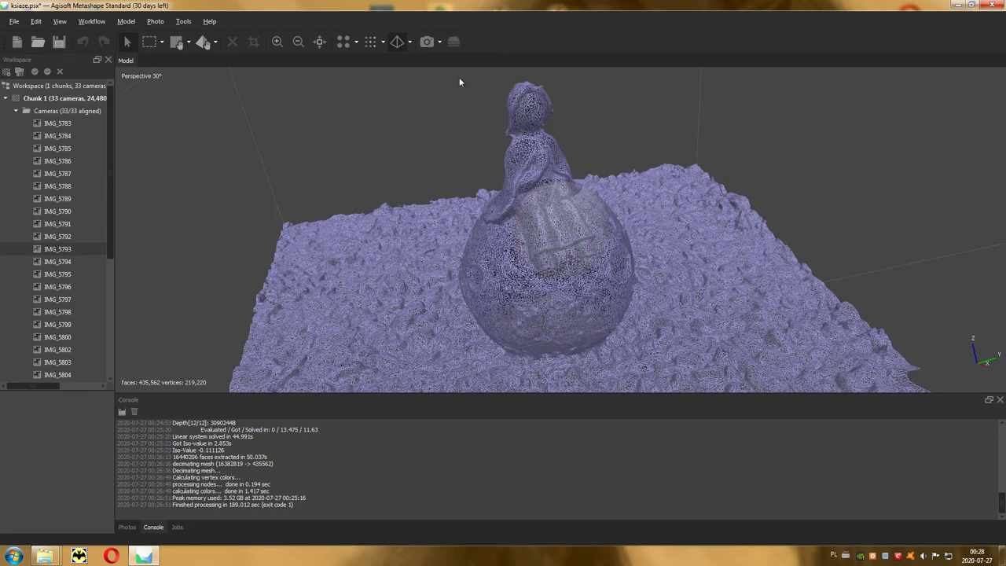
# - Switch the mesh display to Model Solid, then to Model Shaded
pyautogui.click(408, 42)
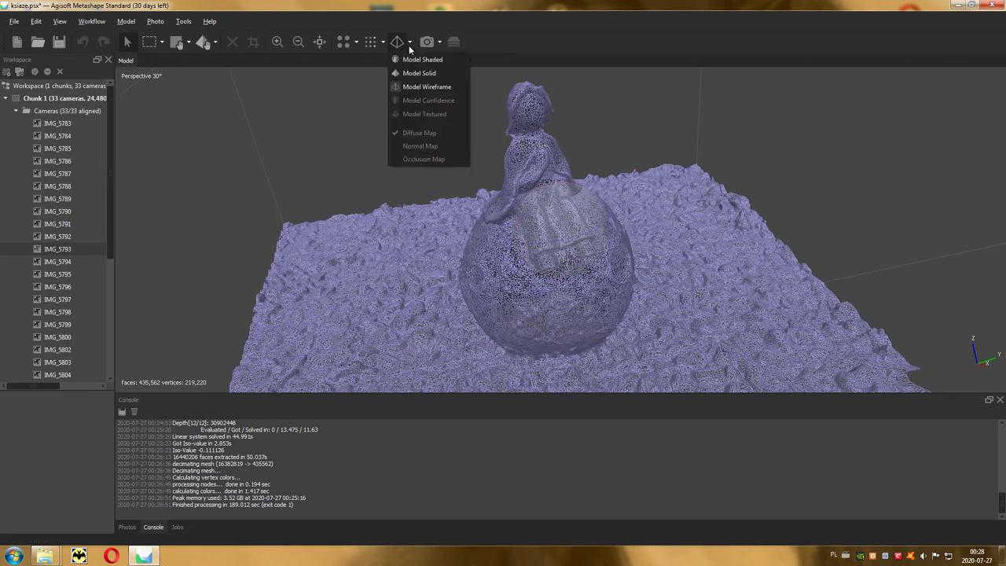
pyautogui.click(436, 76)
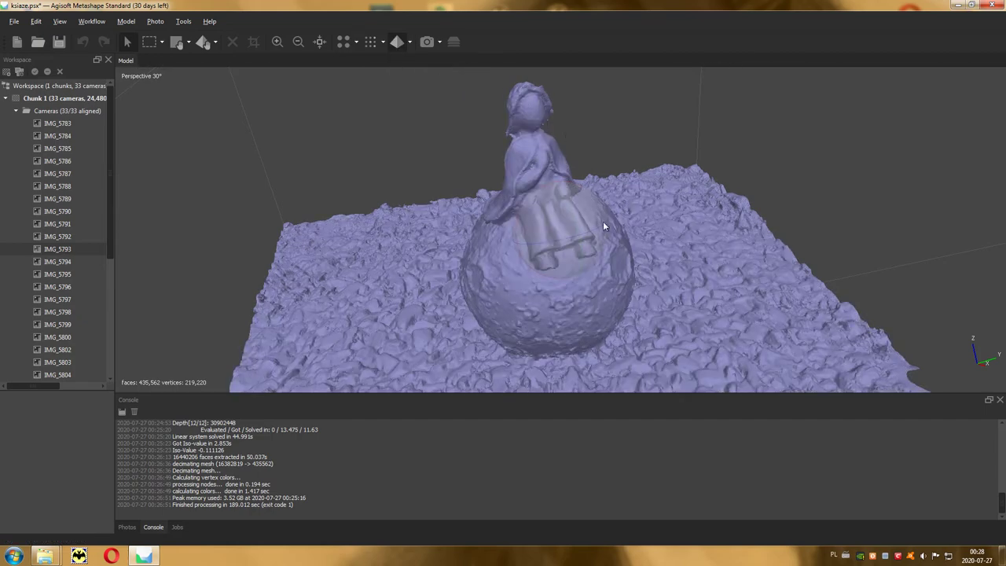
pyautogui.click(411, 45)
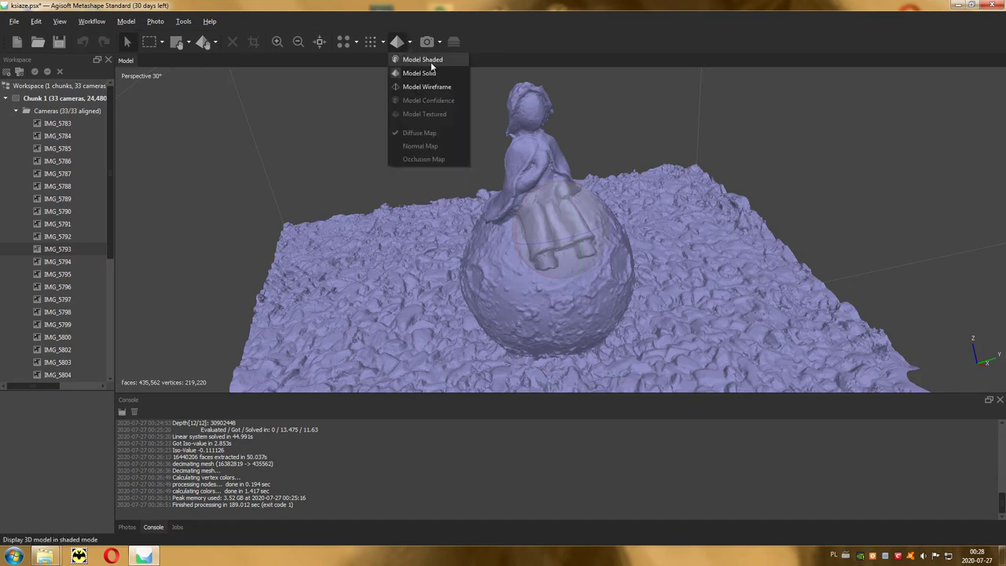
pyautogui.click(431, 61)
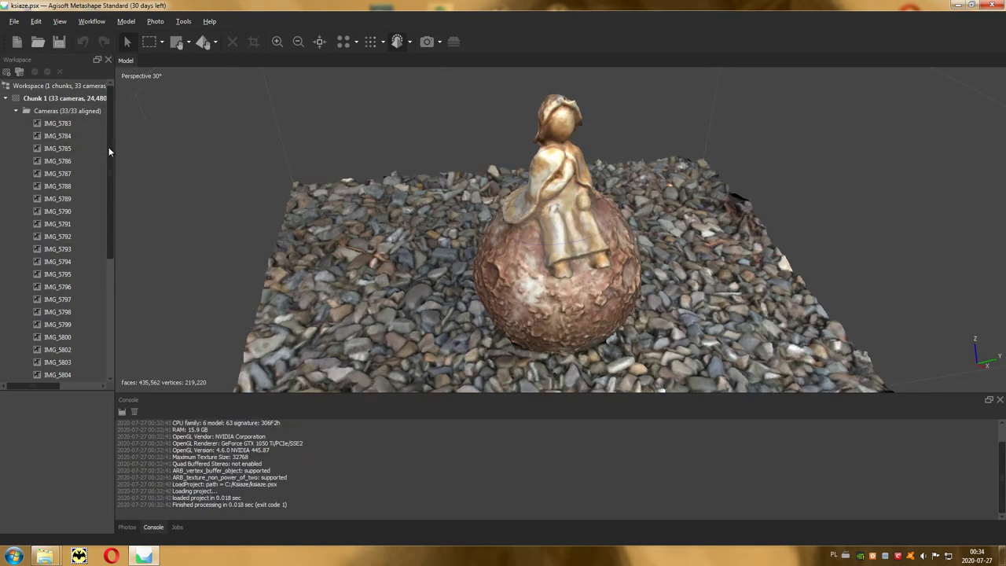
# - Build one 4096 diffuse-map texture with Generic mapping and Mosaic blending
pyautogui.moveTo(110, 151); pyautogui.dragTo(100, 277)
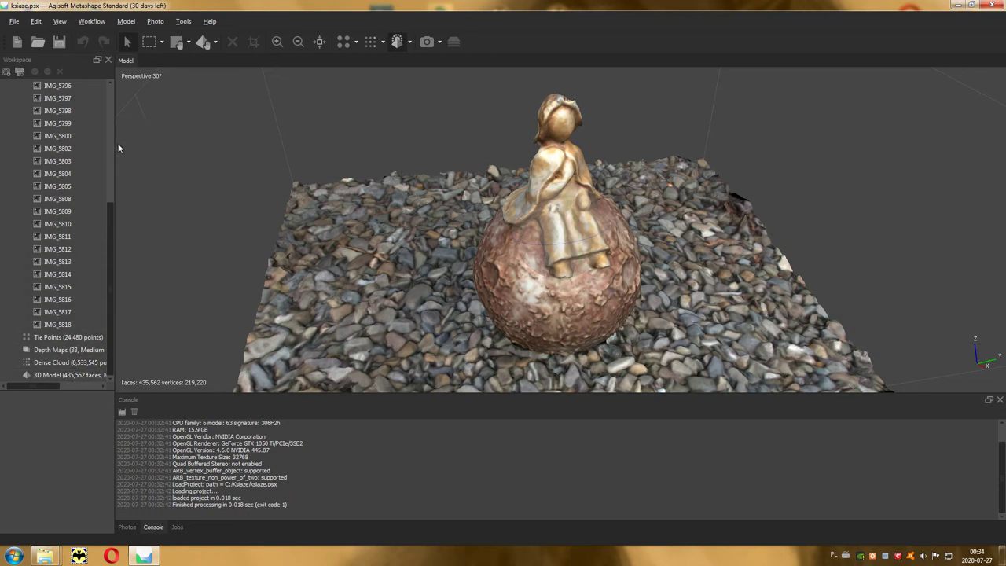
pyautogui.click(94, 28)
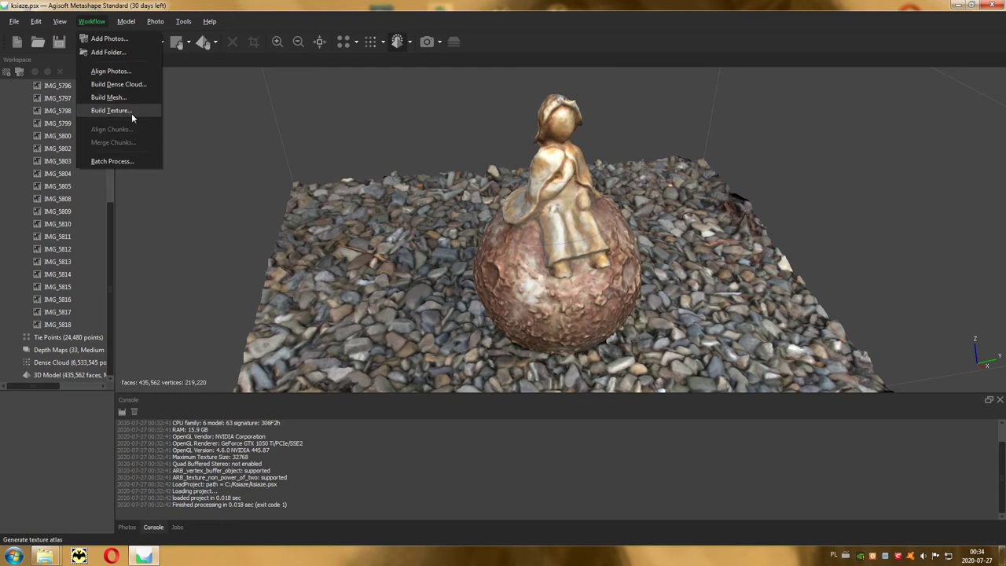
pyautogui.click(131, 116)
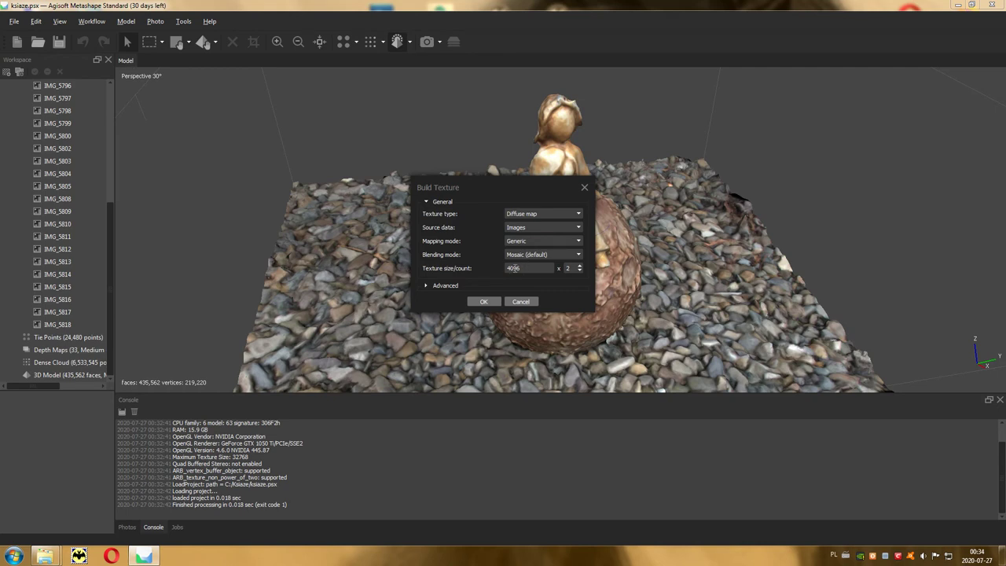
pyautogui.click(579, 272)
pyautogui.click(488, 305)
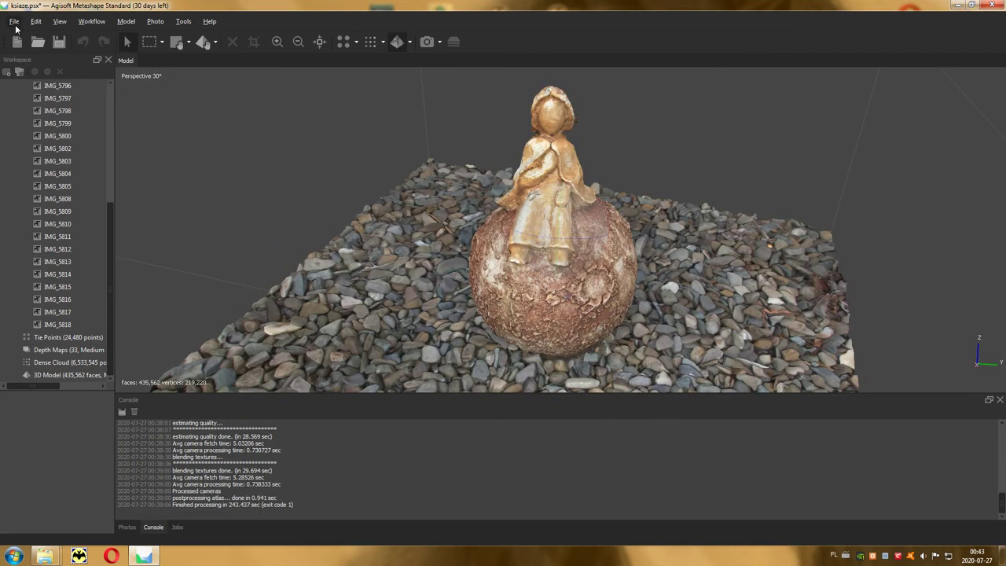
# - Export the model as a Wavefront OBJ file named KsiazeMed
pyautogui.click(14, 23)
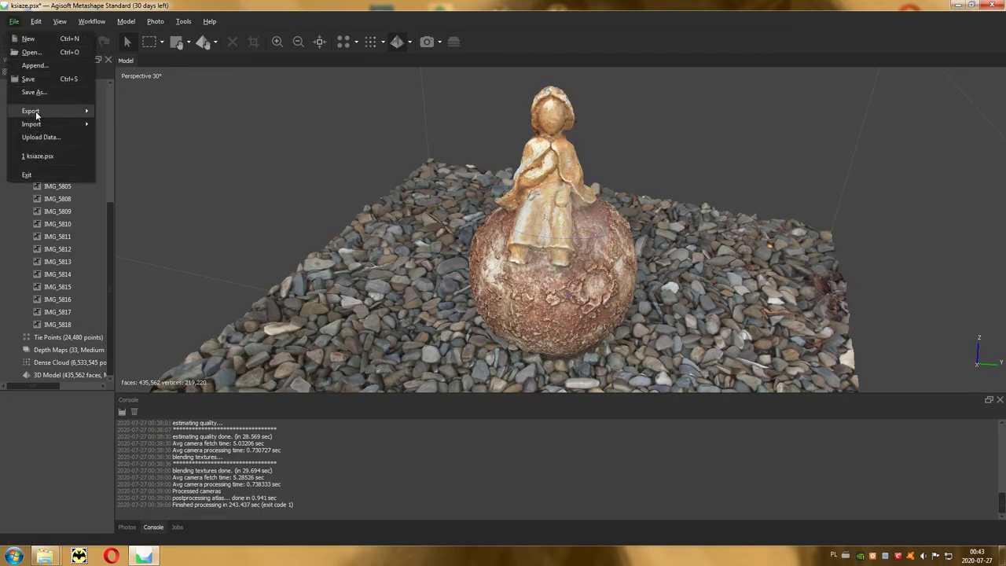
pyautogui.moveTo(31, 111)
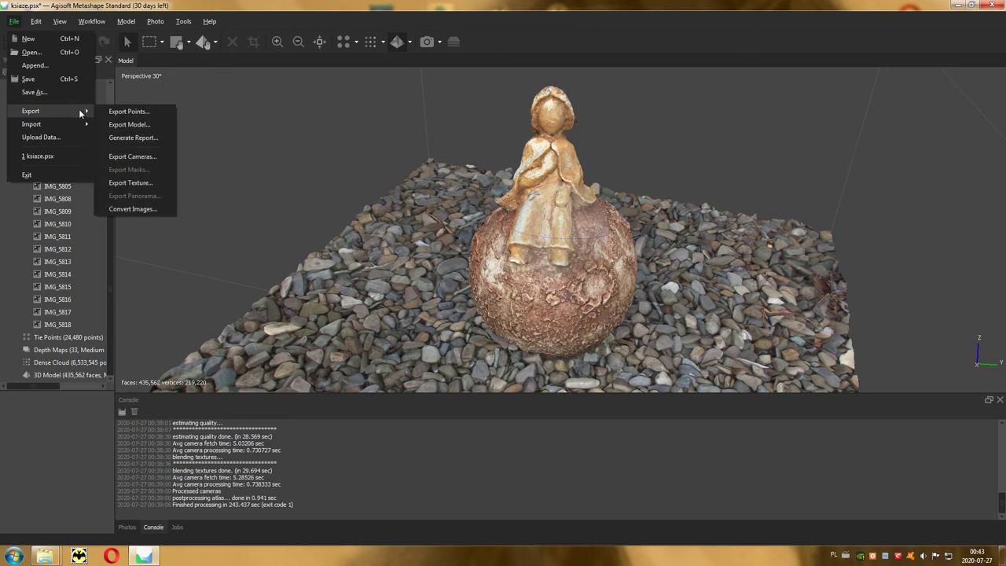
pyautogui.click(144, 129)
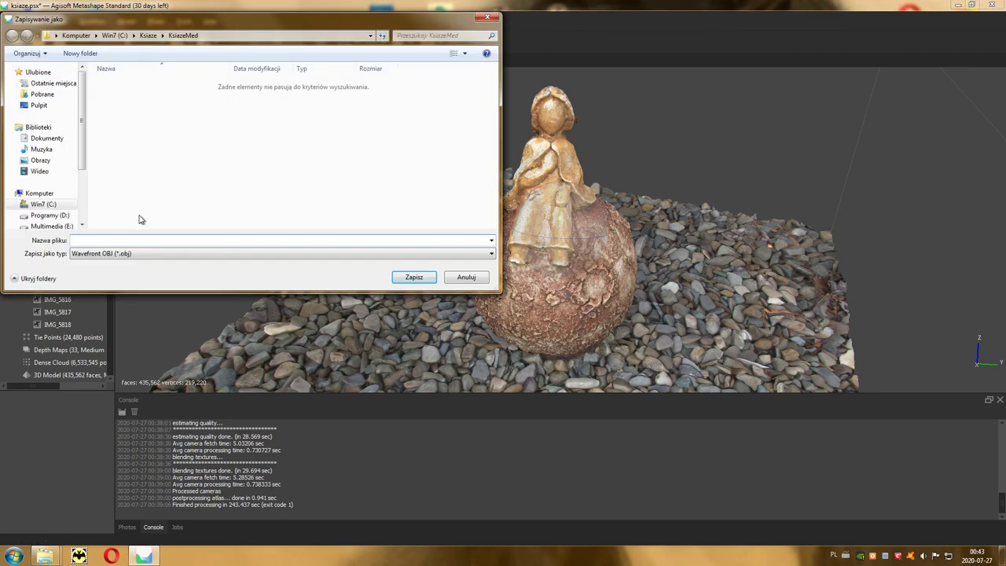
pyautogui.write('Ks')
pyautogui.write('iazeMe')
pyautogui.write('d')
pyautogui.click(410, 277)
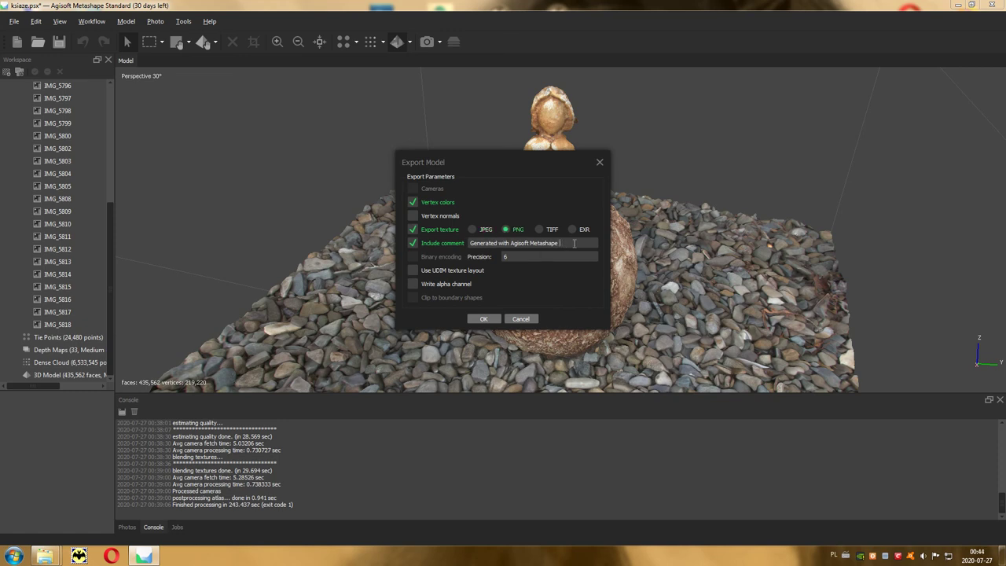
# - Export the KsiazeMed model as OBJ with vertex colours, a PNG texture and an author credit in the comment
pyautogui.write('by G')
pyautogui.write('Wachnik')
pyautogui.click(484, 319)
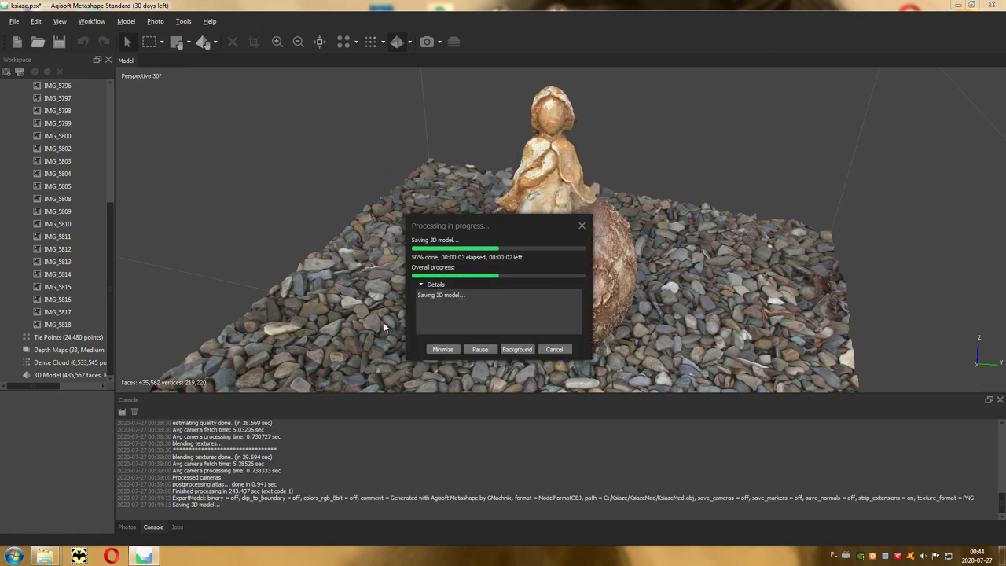